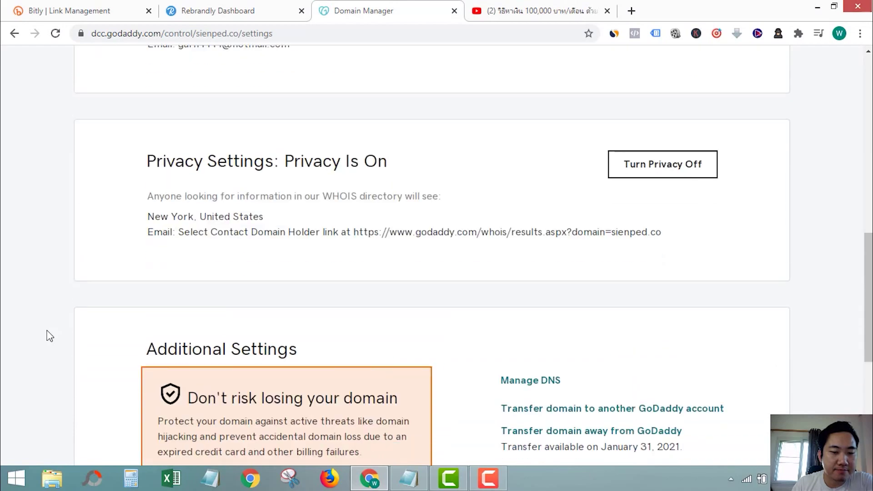
Open the DNS management page for sienped.co and show its list of records
scroll(50, 336, "down", 4)
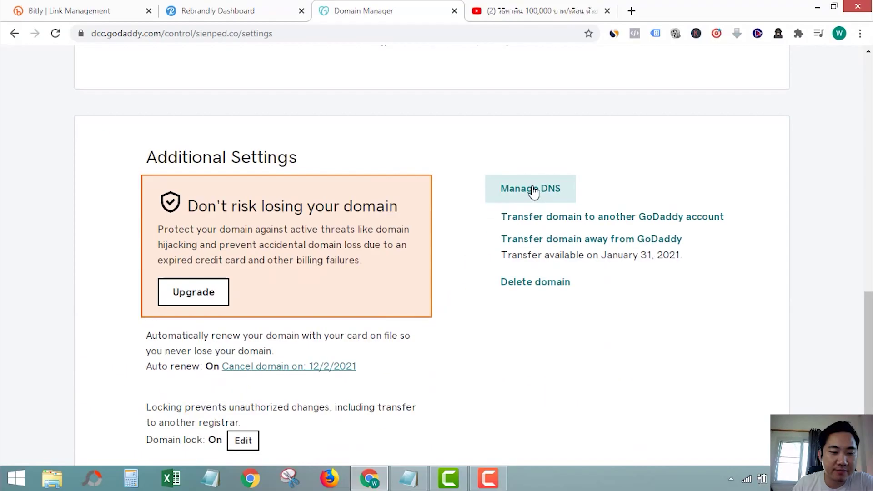
left_click(486, 153)
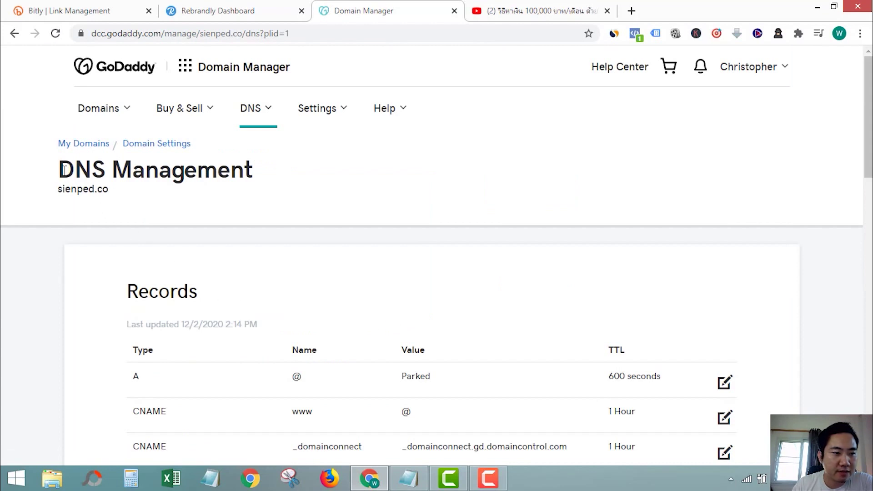
left_click_drag(63, 169, 264, 169)
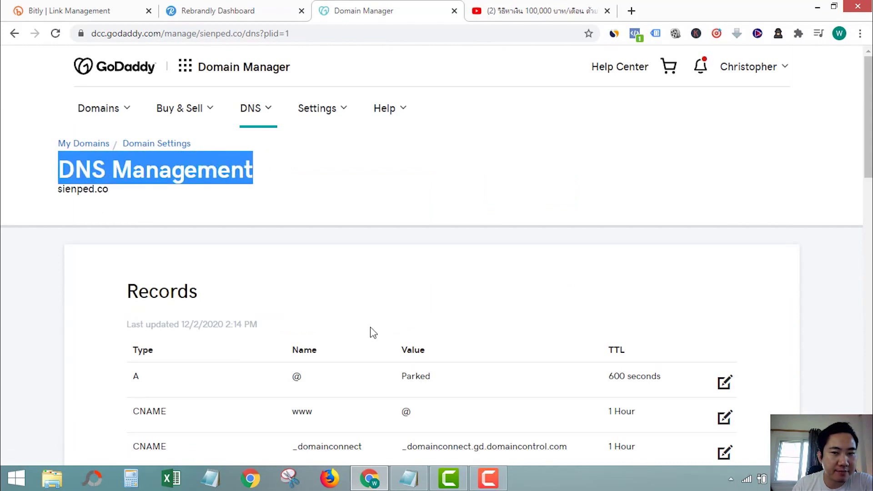
scroll(566, 298, "down", 3)
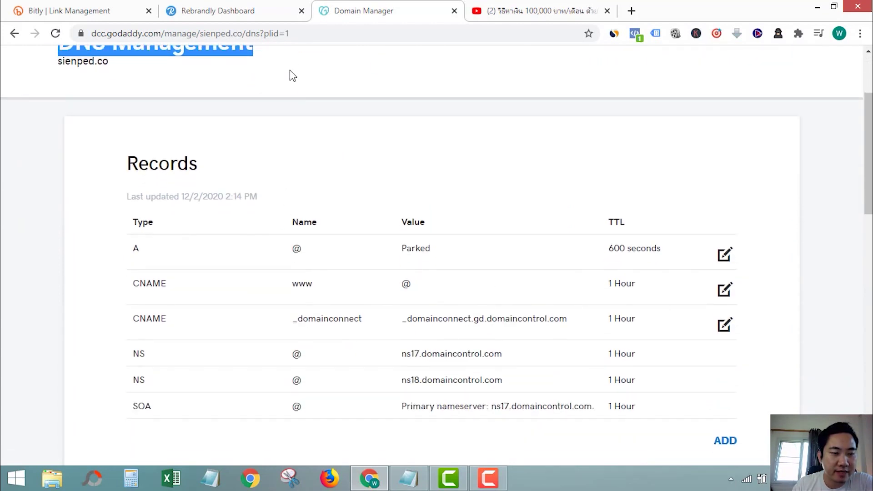
Copy rebrandly.com from the Rebrandly dashboard's address into the Notepad notes between the short link and godaddy.com, and return to the browser
left_click(249, 12)
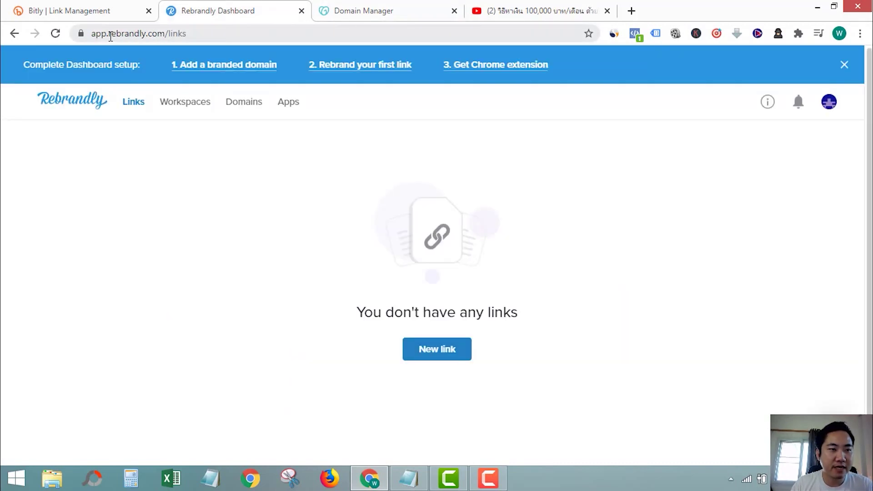
left_click_drag(110, 36, 166, 37)
key("ctrl+c")
key("alt+Tab")
left_click(469, 264)
key("Return")
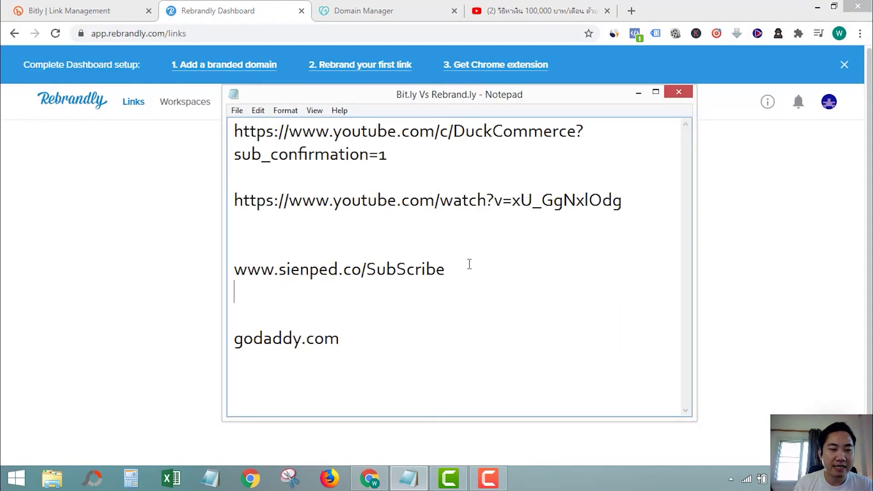
key("Return")
key("ctrl+v")
left_click_drag(346, 315, 230, 315)
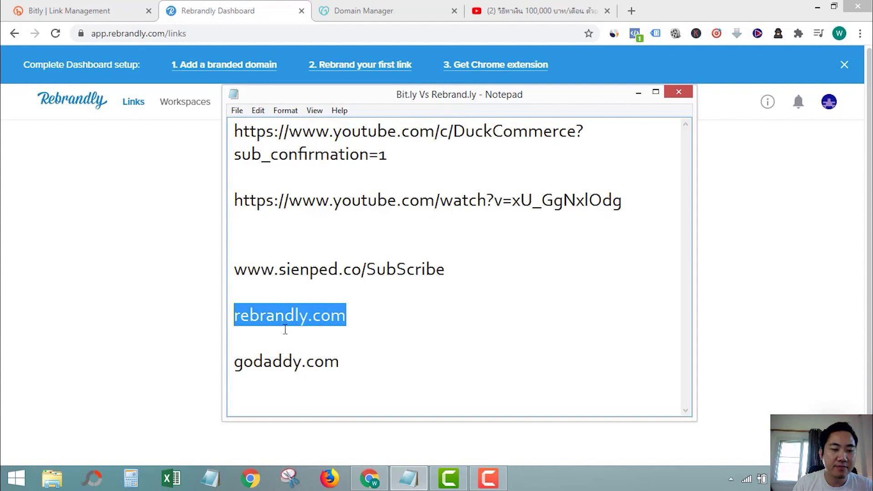
key("alt+Tab")
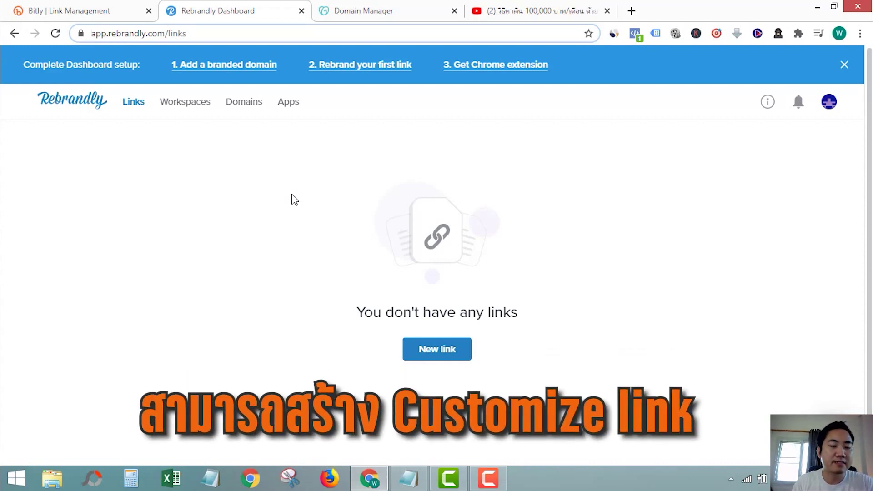
Review the domain and the SubScribe ending of the custom short link in the notes
left_click(404, 484)
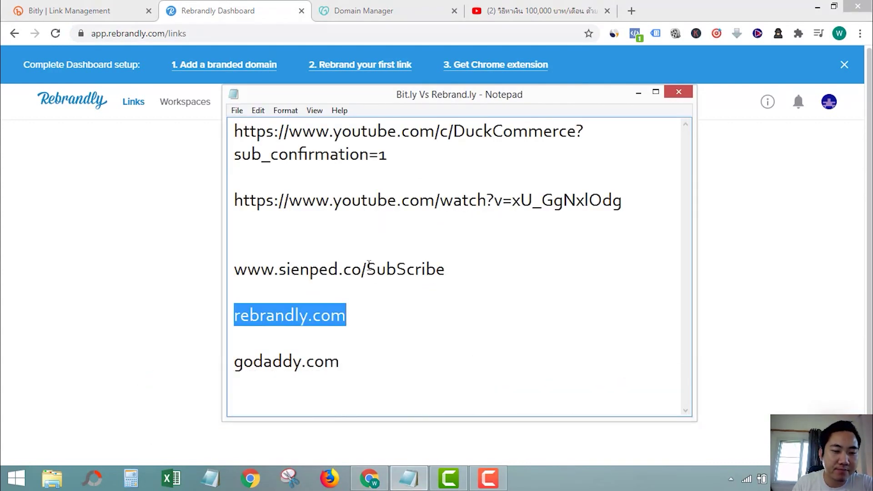
left_click_drag(367, 268, 455, 267)
left_click_drag(342, 268, 233, 269)
left_click(409, 477)
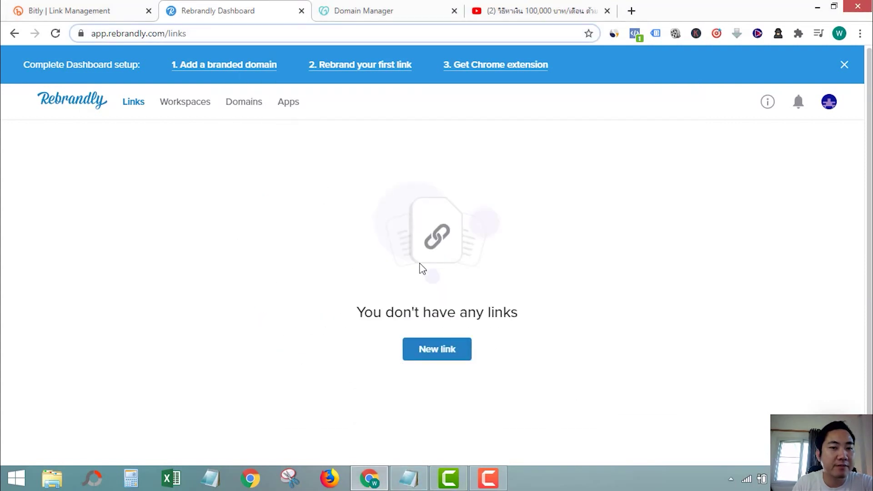
Start adding a new domain in Rebrandly by connecting one that is already owned
left_click(247, 106)
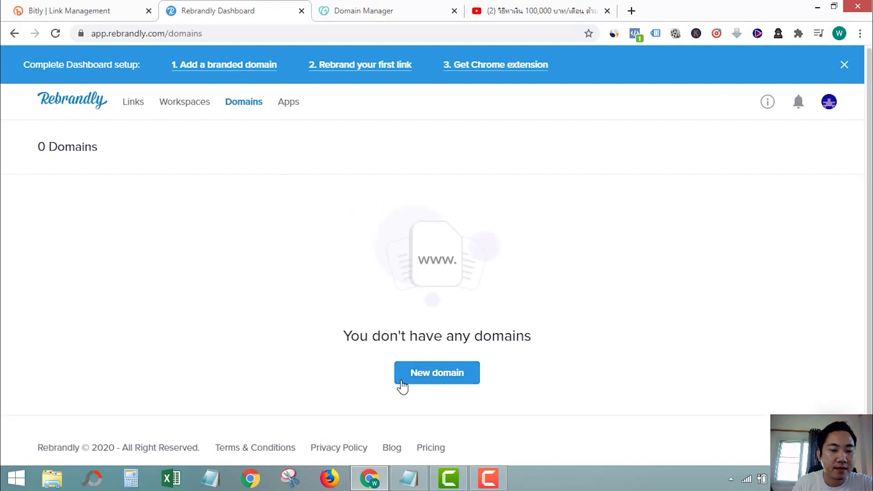
left_click(419, 378)
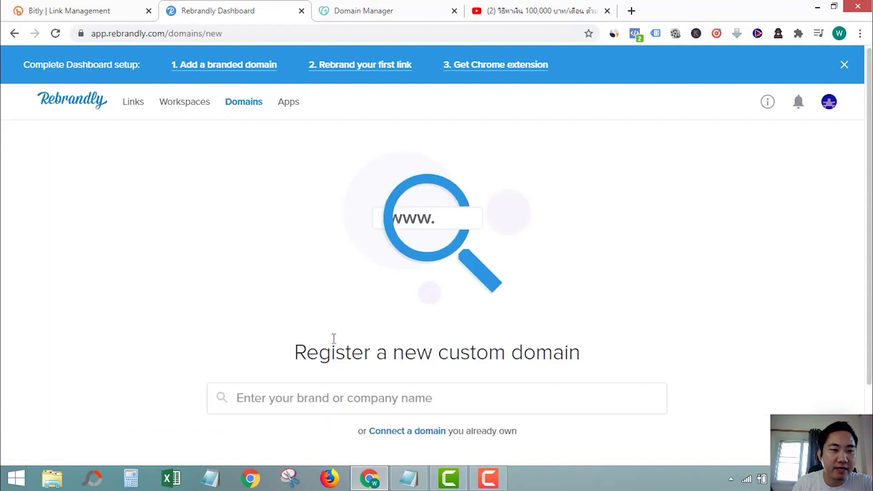
scroll(320, 299, "down", 1)
left_click_drag(296, 287, 479, 343)
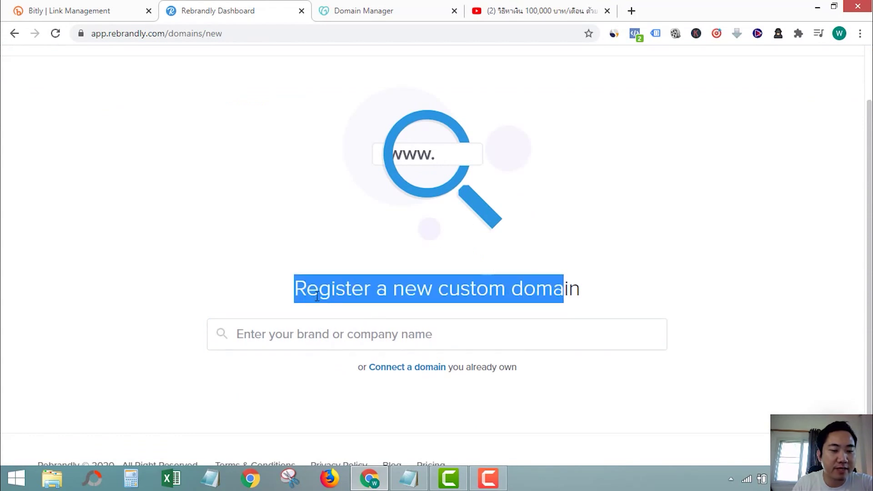
left_click(405, 368)
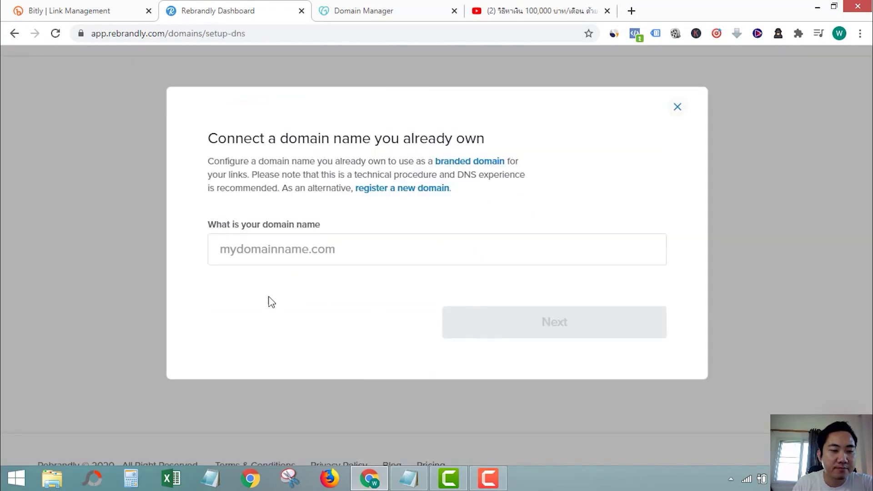
Submit sienped.co, copied from the notes, as the domain to connect and declare it a spare domain
left_click(408, 477)
left_click_drag(278, 269, 361, 269)
key("ctrl+c")
left_click(281, 5)
left_click(248, 262)
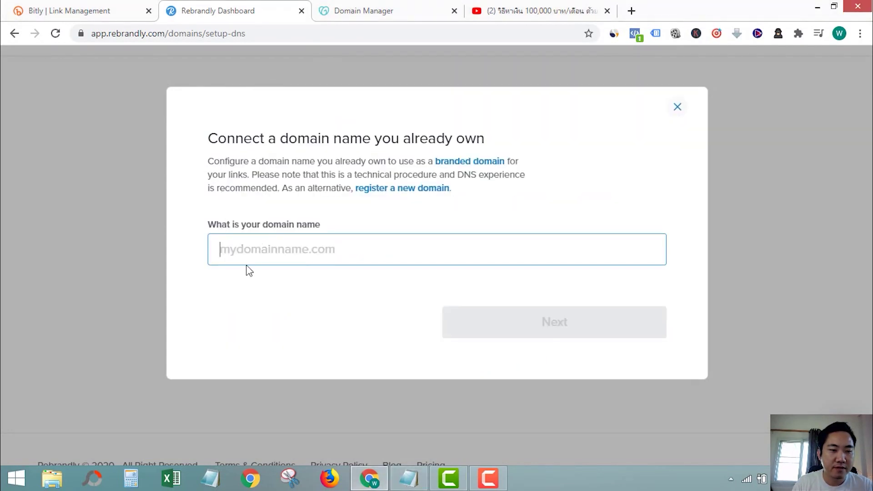
key("ctrl+v")
left_click(492, 323)
left_click(214, 198)
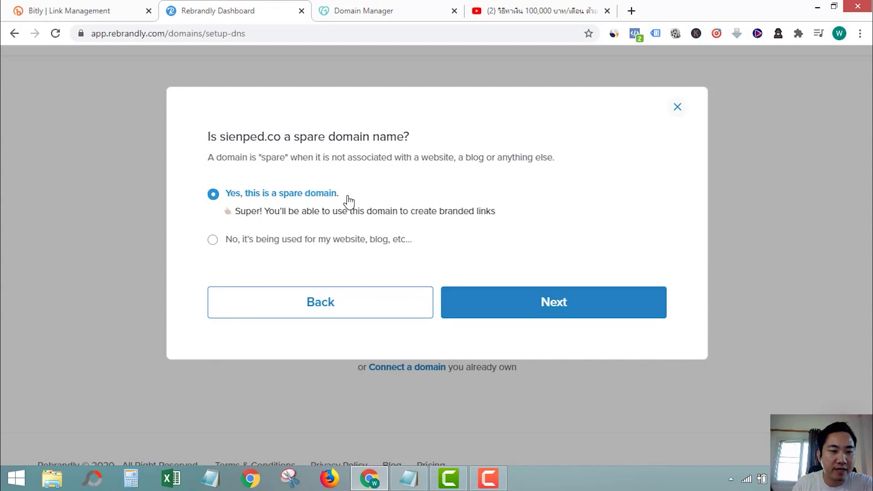
left_click(518, 305)
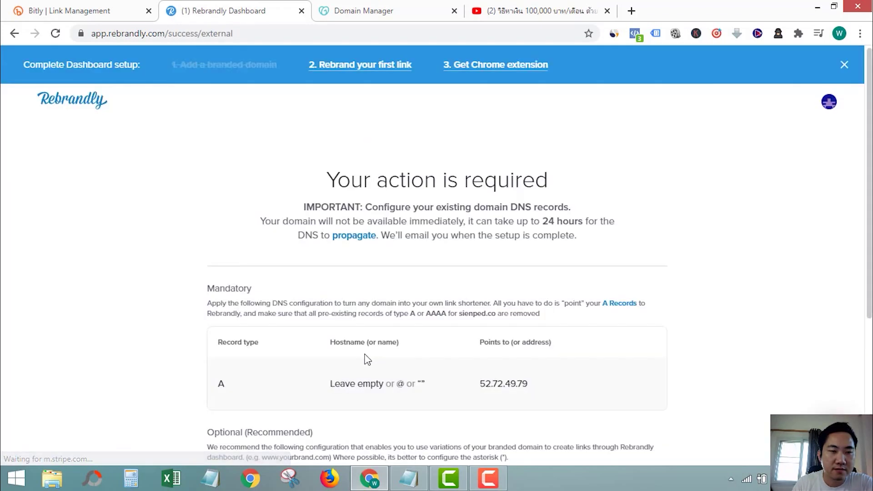
Compare Rebrandly's mandatory A record with the existing A record in GoDaddy's DNS records
scroll(184, 354, "down", 2)
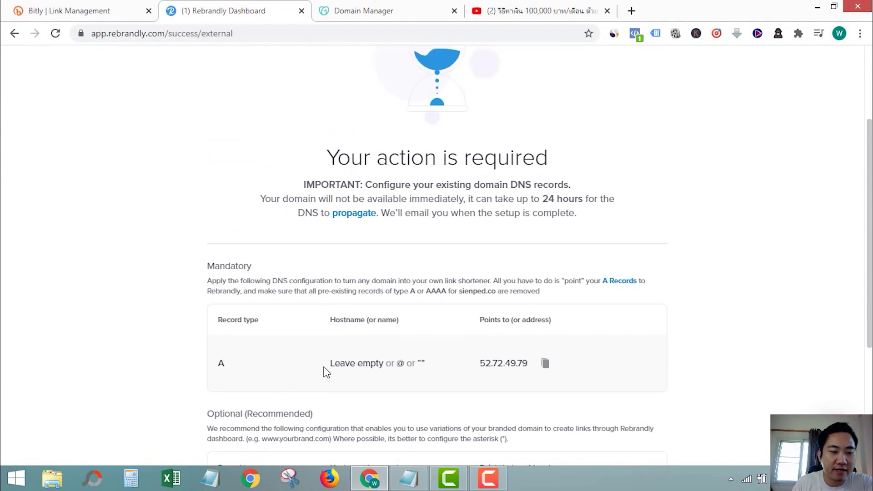
left_click(370, 7)
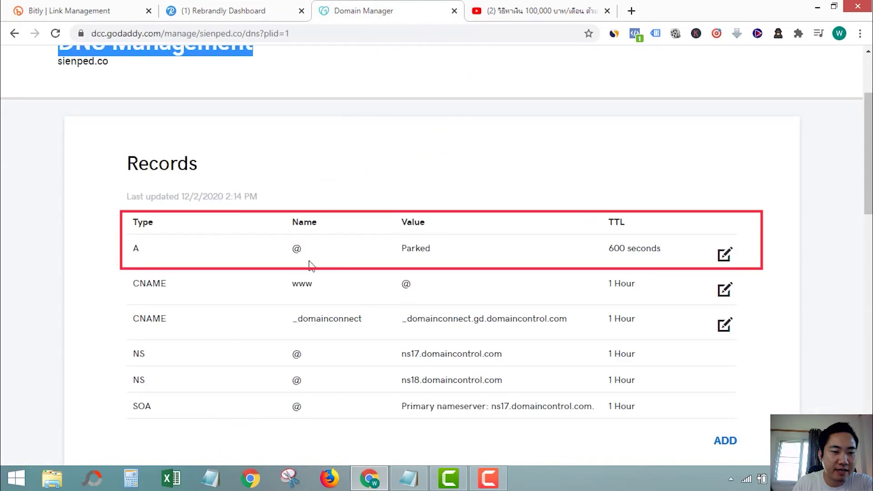
double_click(136, 248)
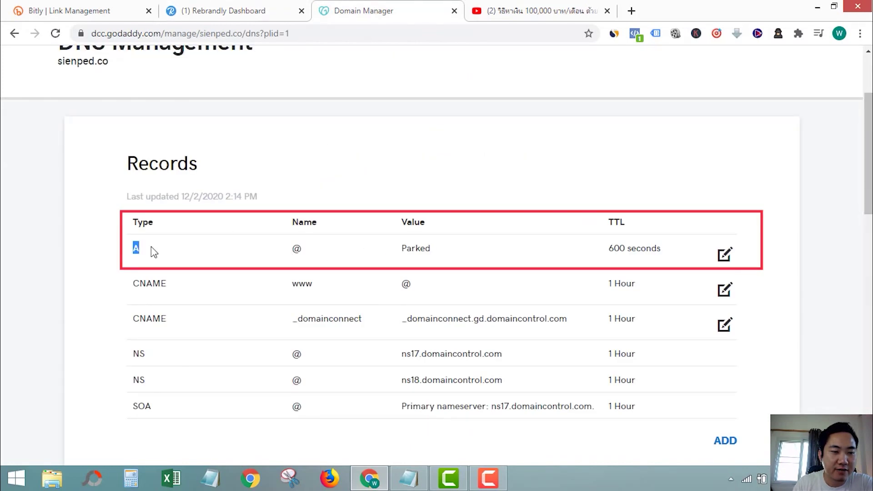
left_click(223, 10)
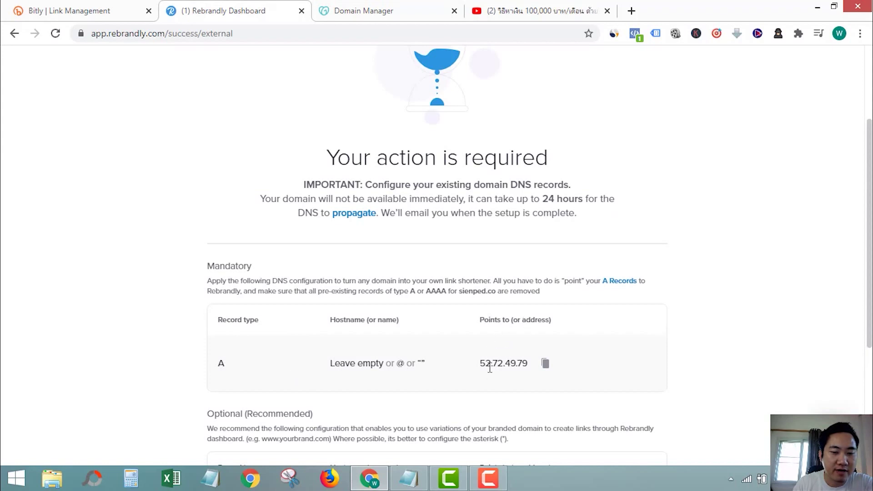
Copy the address 52.72.49.79 from Rebrandly, point the @ A record in GoDaddy to it, and save the record
left_click_drag(481, 364, 530, 364)
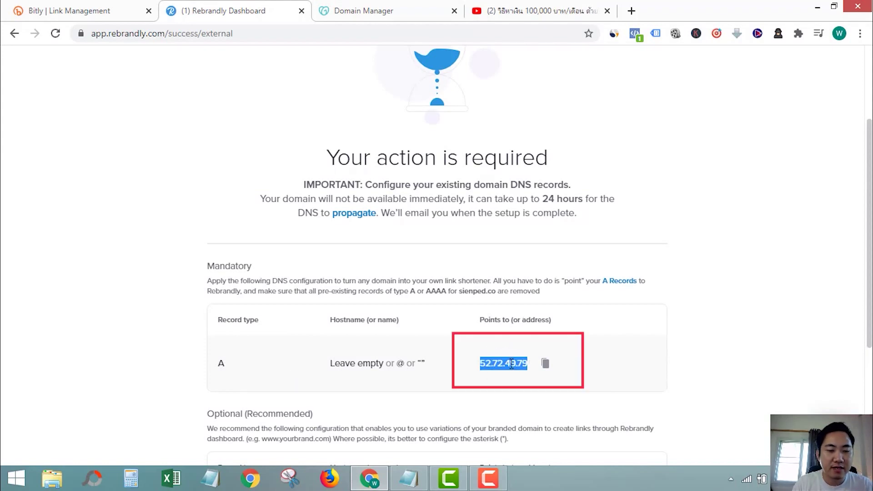
left_click(545, 364)
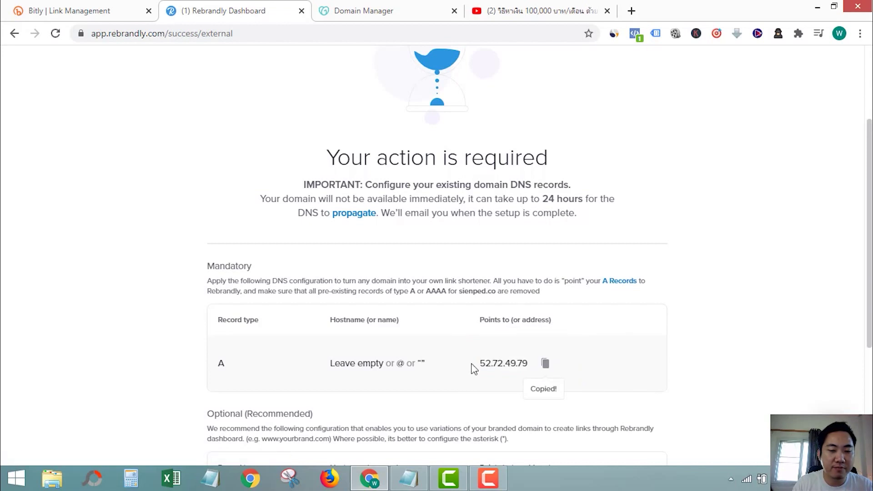
key("ctrl+Tab")
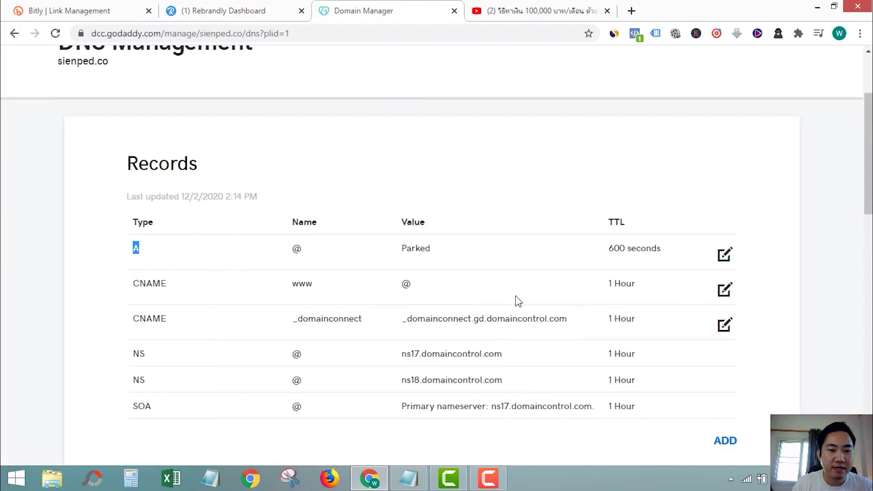
left_click(723, 256)
left_click(455, 316)
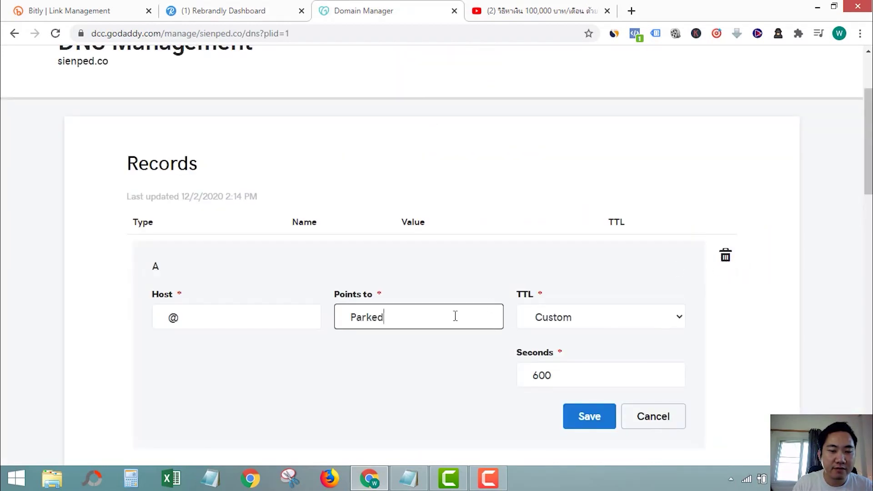
left_click(238, 14)
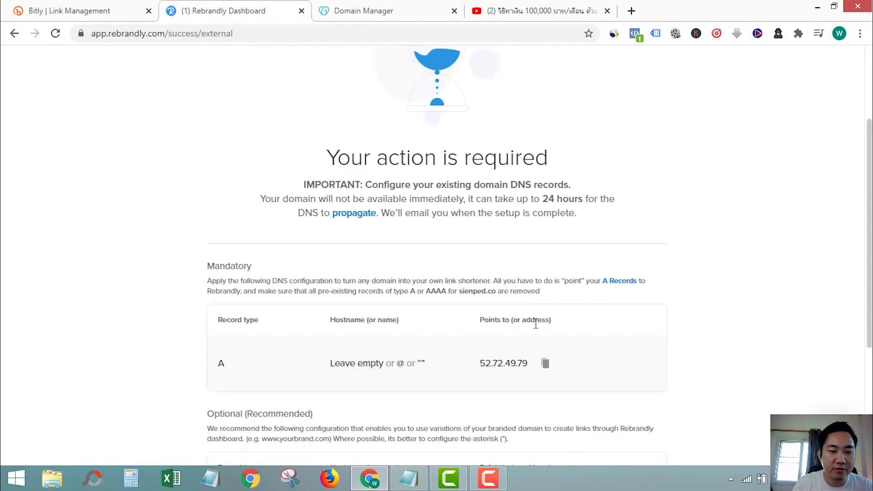
key("ctrl+Tab")
key("ctrl+a")
key("ctrl+v")
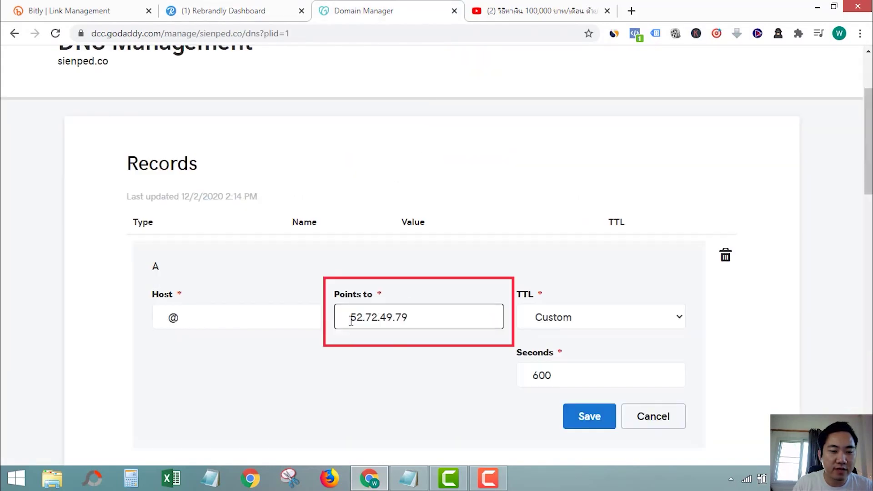
left_click(419, 362)
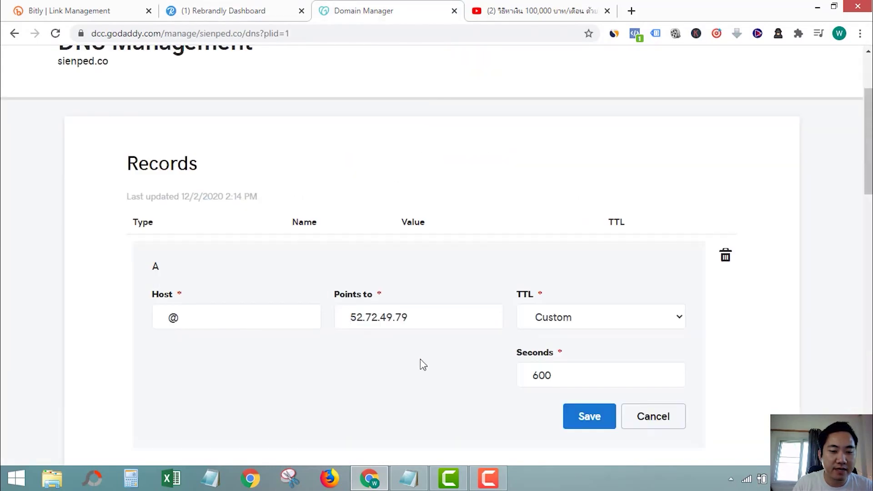
left_click(590, 417)
Examine Rebrandly's optional A record settings, comparing the www hostname and address with the mandatory record
left_click(254, 10)
scroll(385, 255, "down", 3)
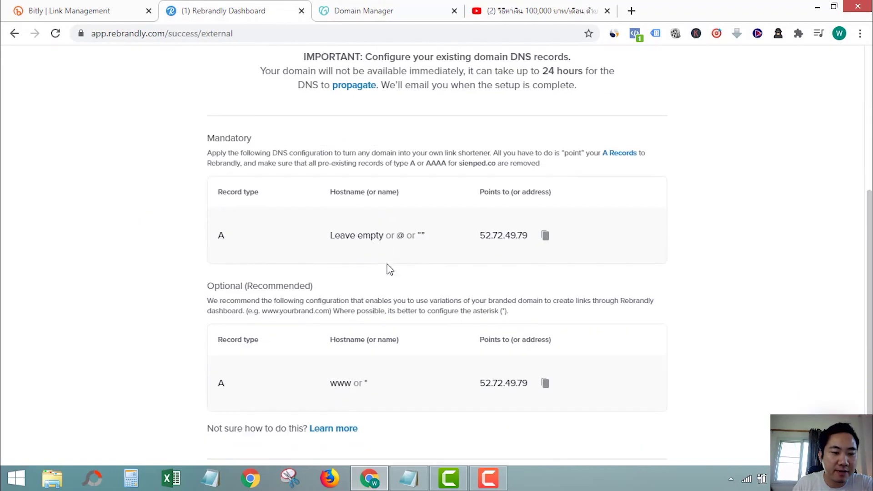
scroll(390, 271, "down", 1)
scroll(308, 289, "up", 1)
left_click_drag(215, 286, 318, 288)
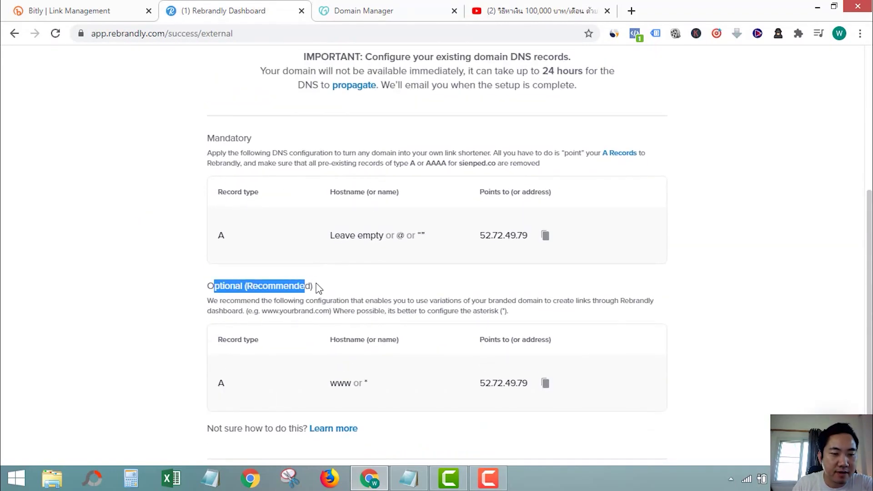
scroll(499, 331, "up", 1)
scroll(493, 263, "down", 1)
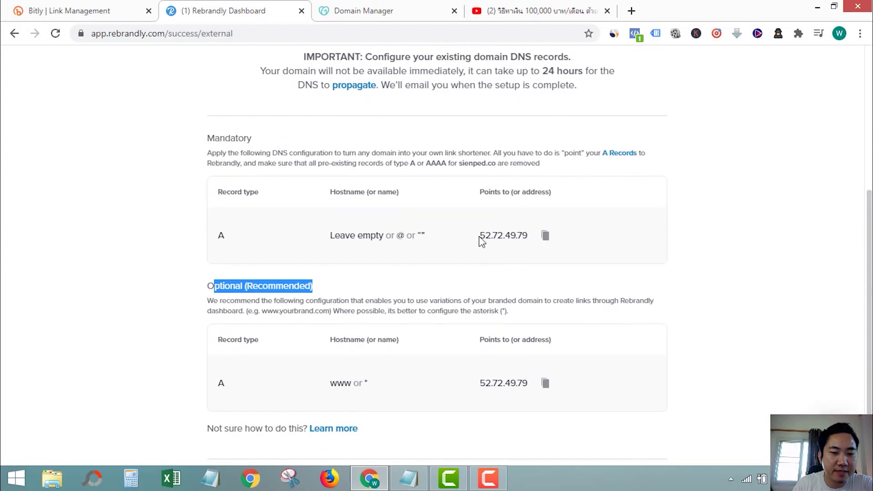
left_click_drag(480, 237, 534, 236)
scroll(509, 291, "down", 1)
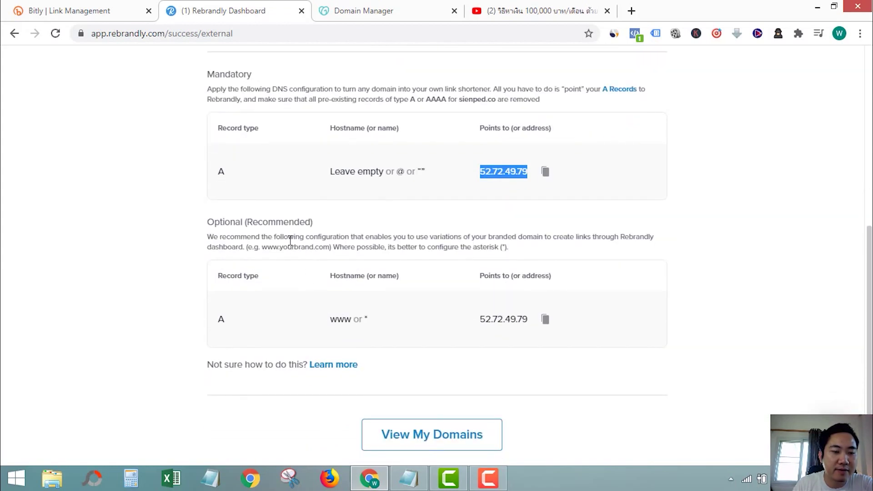
left_click_drag(333, 320, 354, 321)
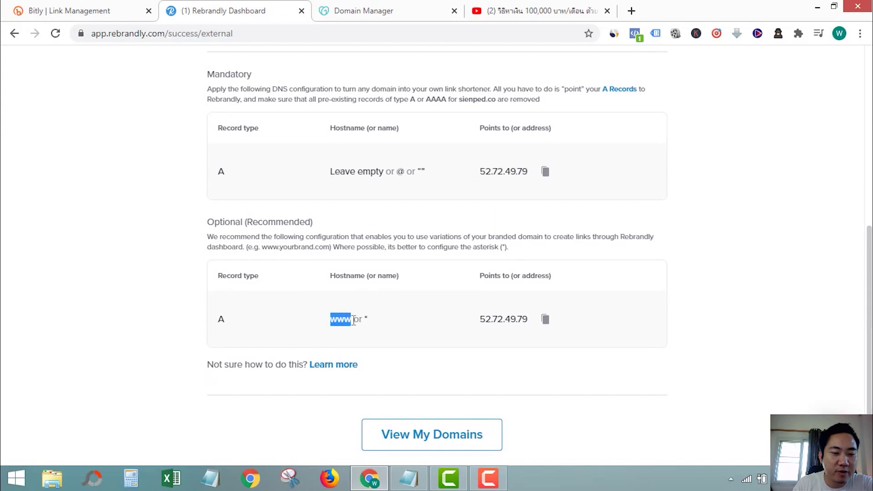
Check the www prefix of the custom short link in the Notepad notes
left_click(408, 477)
left_click(339, 309)
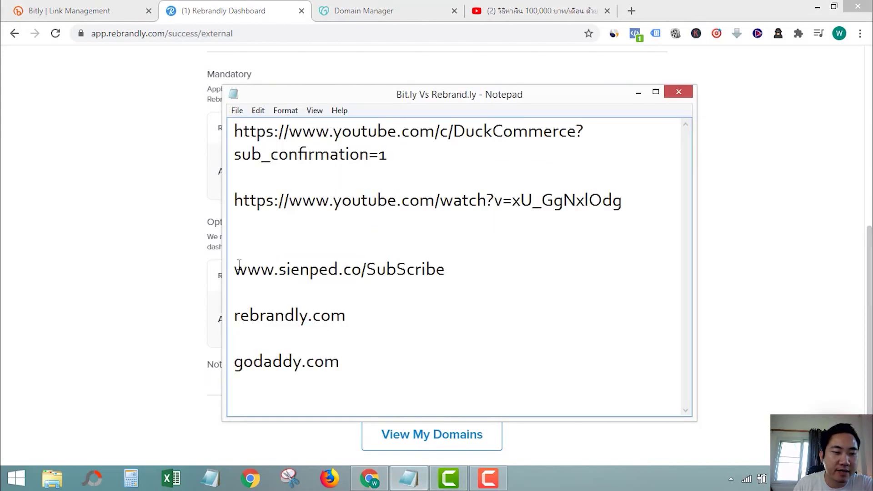
left_click_drag(239, 264, 276, 270)
key("Down")
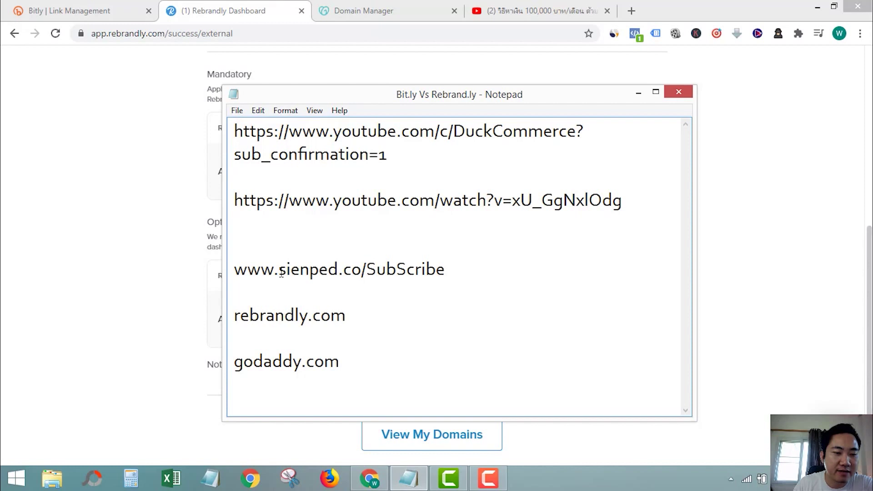
left_click(130, 322)
left_click(409, 480)
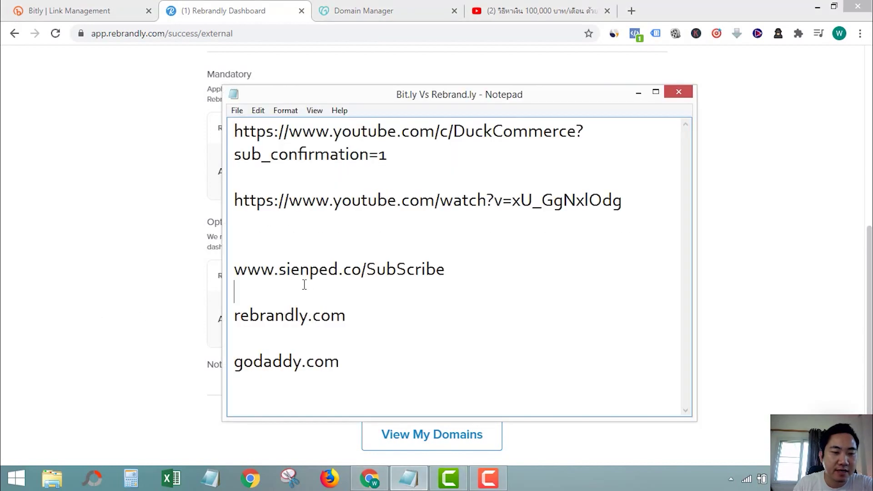
left_click_drag(283, 269, 225, 265)
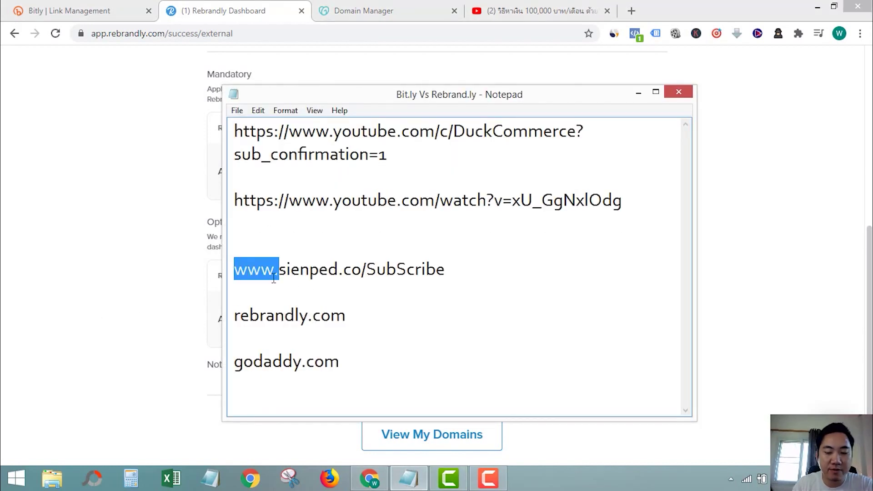
key("BackSpace")
left_click_drag(320, 269, 116, 273)
left_click(117, 273)
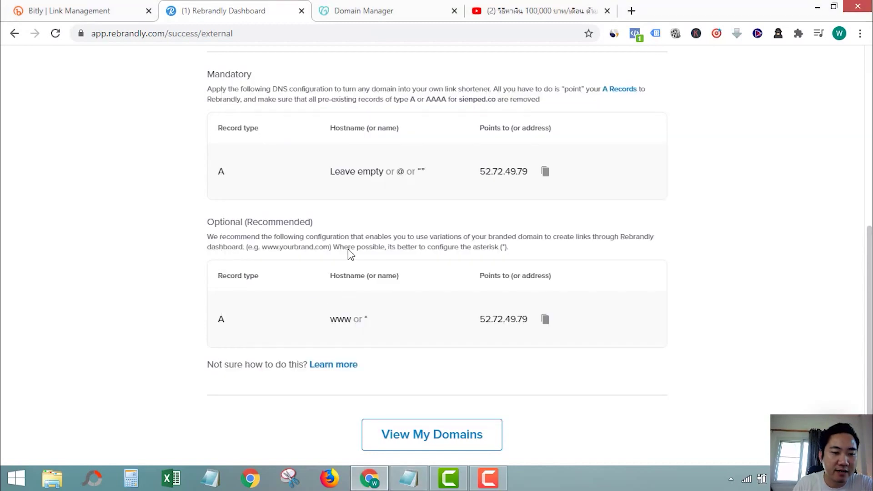
Compare the saved DNS records in GoDaddy with Rebrandly's mandatory and optional A record settings
left_click(348, 8)
scroll(427, 214, "down", 1)
scroll(427, 214, "down", 3)
scroll(429, 218, "up", 3)
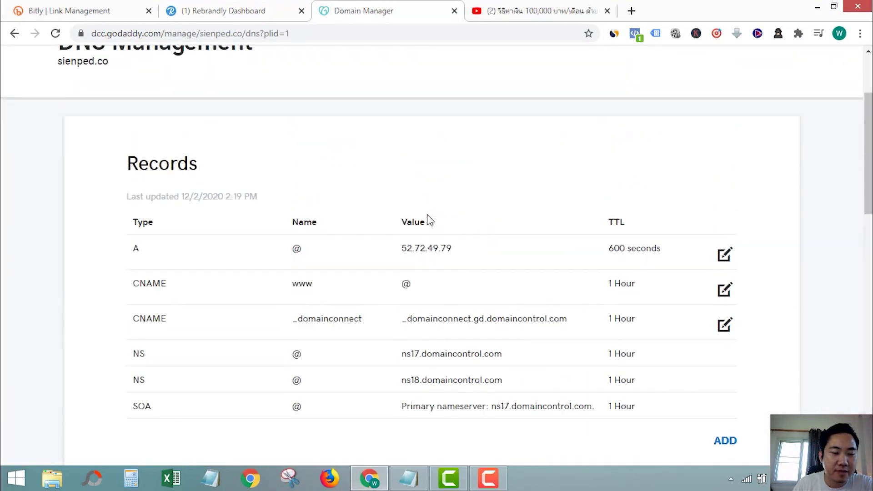
left_click(231, 9)
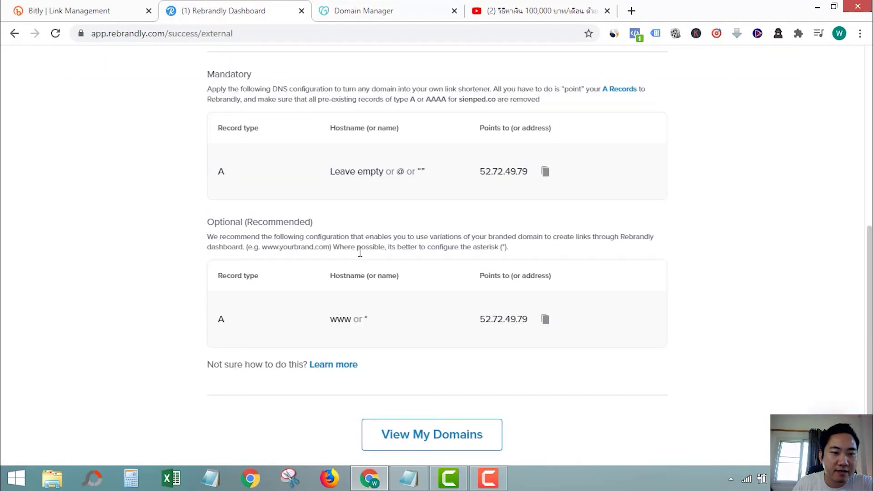
scroll(356, 269, "up", 3)
scroll(432, 402, "down", 4)
Open the sienped.co domain details in Rebrandly and review its status, HTTPS, redirection and QR code settings
left_click(432, 418)
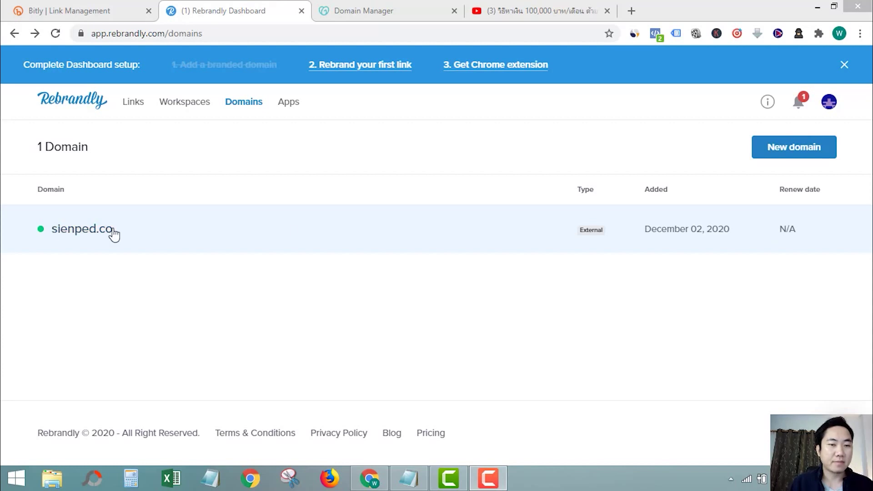
left_click(84, 232)
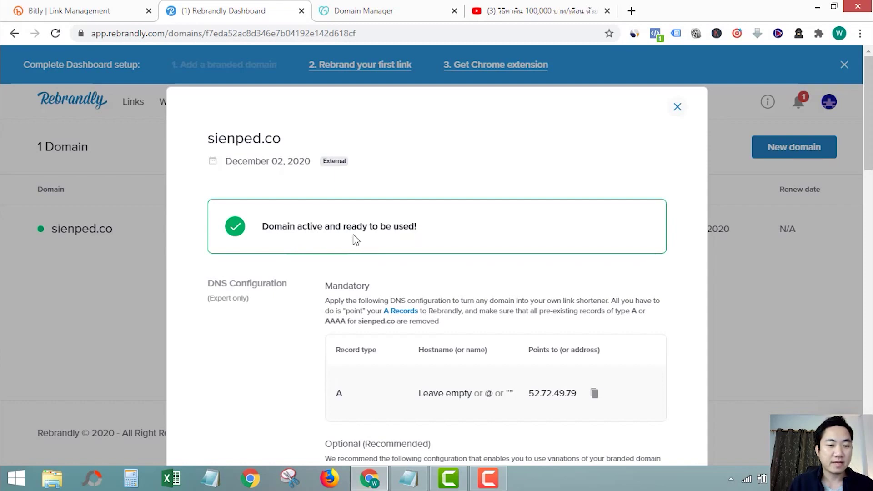
scroll(294, 289, "down", 10)
scroll(295, 290, "down", 5)
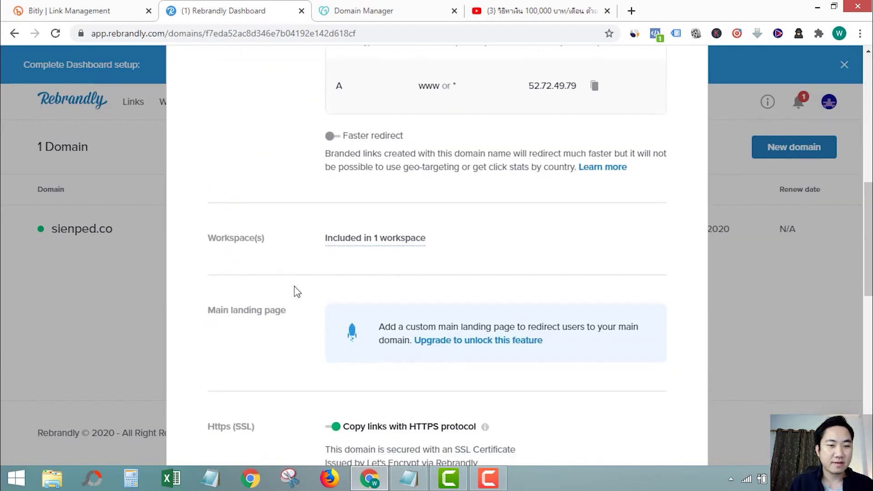
scroll(353, 250, "down", 1)
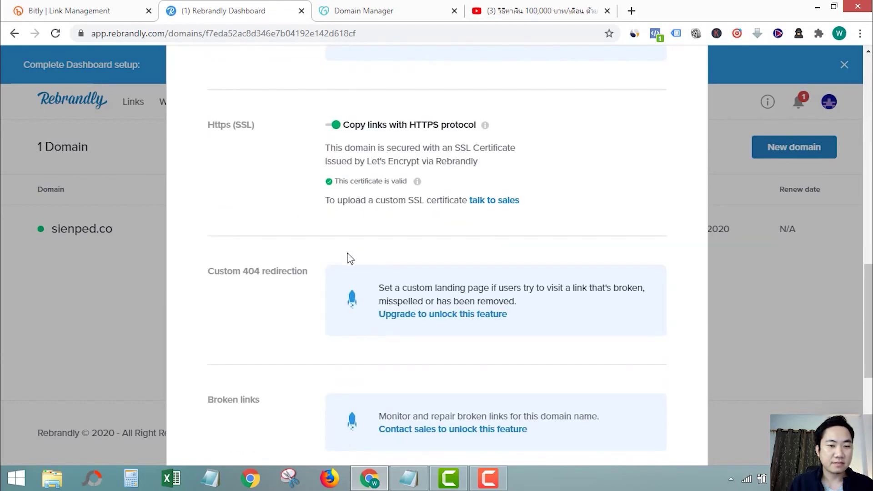
scroll(341, 252, "up", 3)
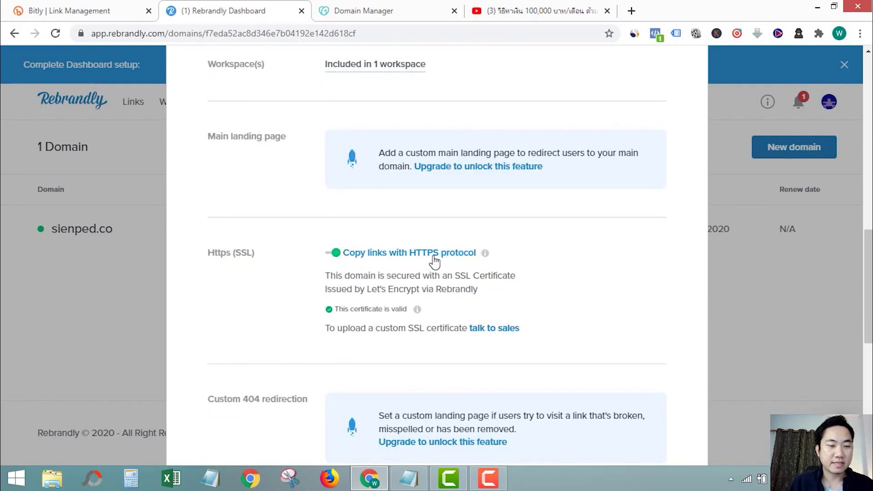
scroll(390, 303, "down", 6)
scroll(390, 302, "up", 3)
scroll(390, 302, "down", 4)
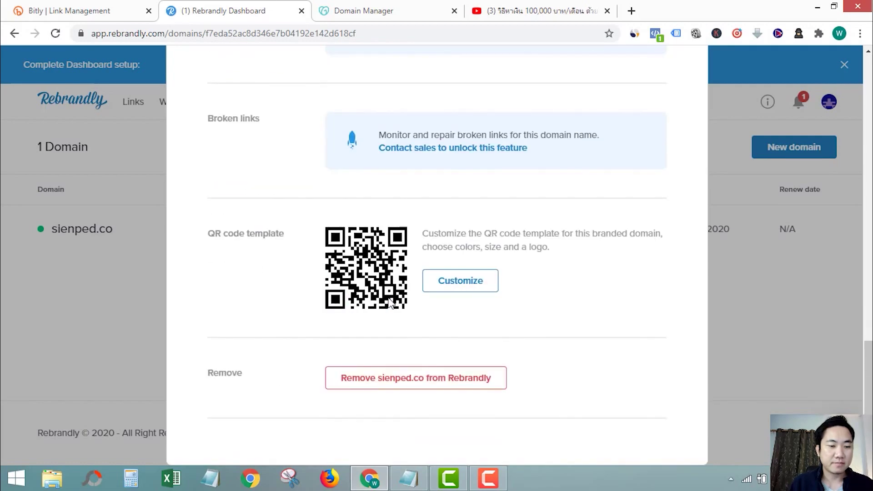
left_click(127, 359)
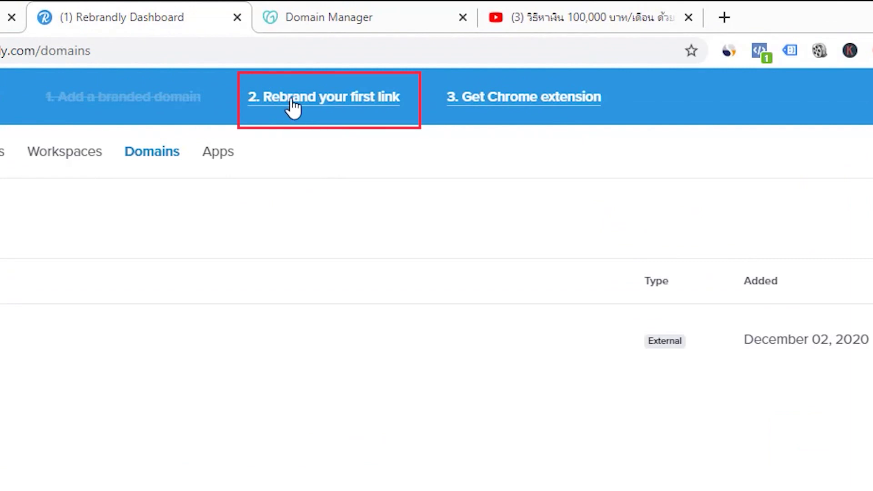
left_click(343, 107)
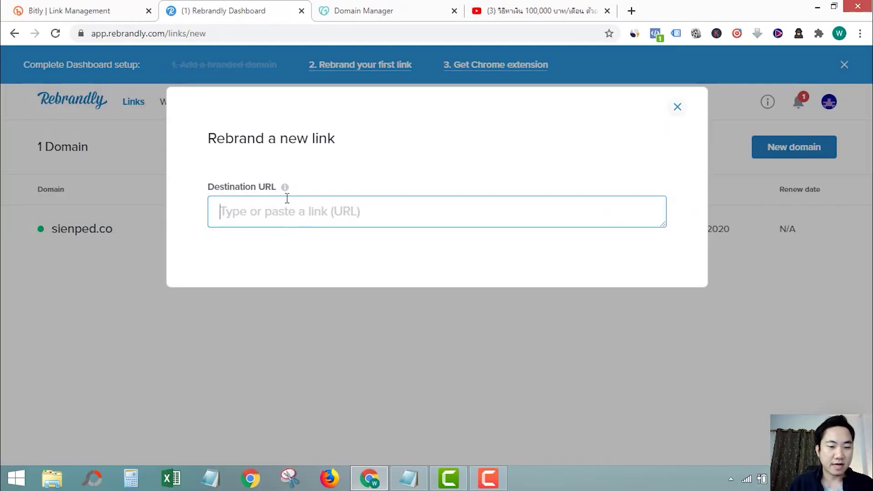
left_click(409, 477)
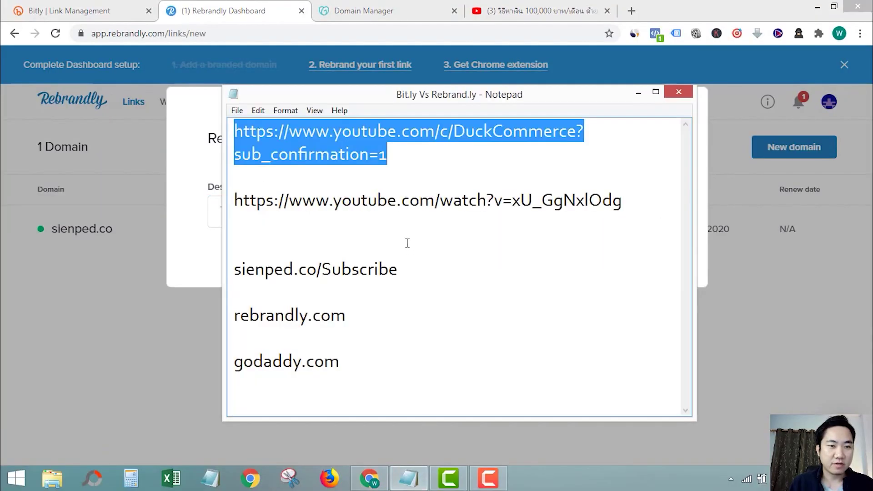
left_click_drag(391, 155, 236, 131)
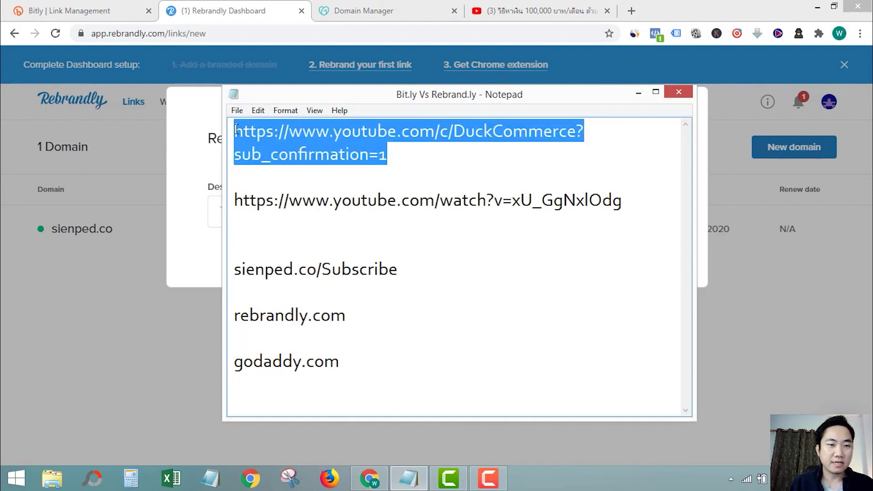
left_click(441, 159)
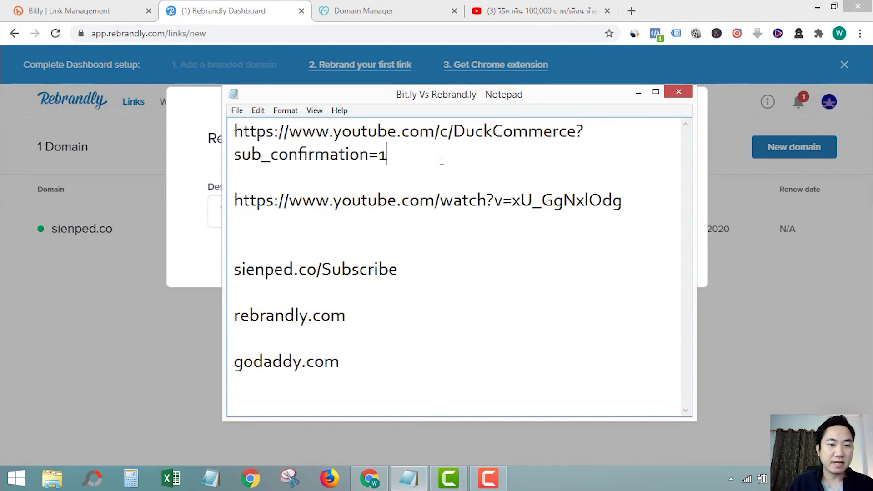
left_click_drag(425, 159, 234, 119)
right_click(260, 131)
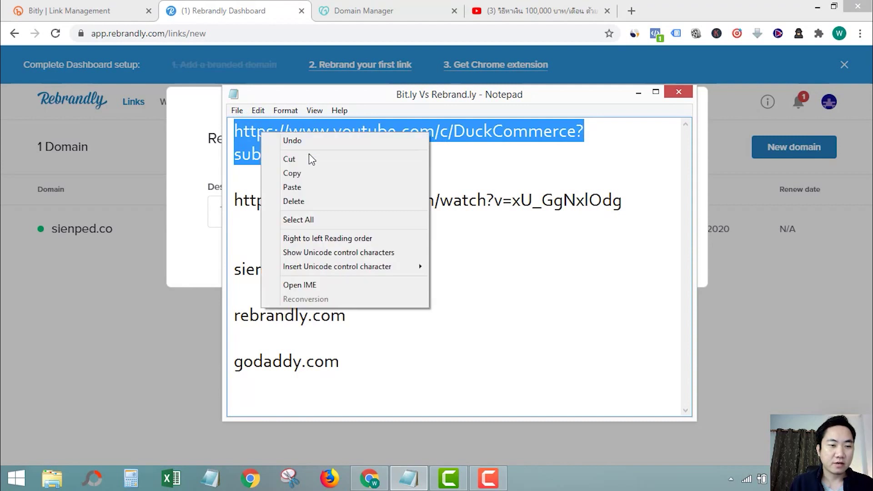
left_click(306, 172)
left_click(211, 11)
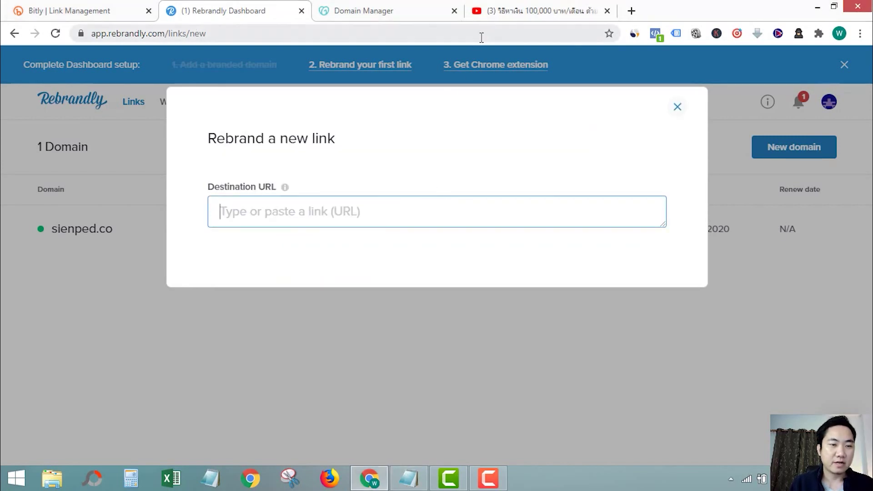
right_click(258, 214)
left_click(301, 290)
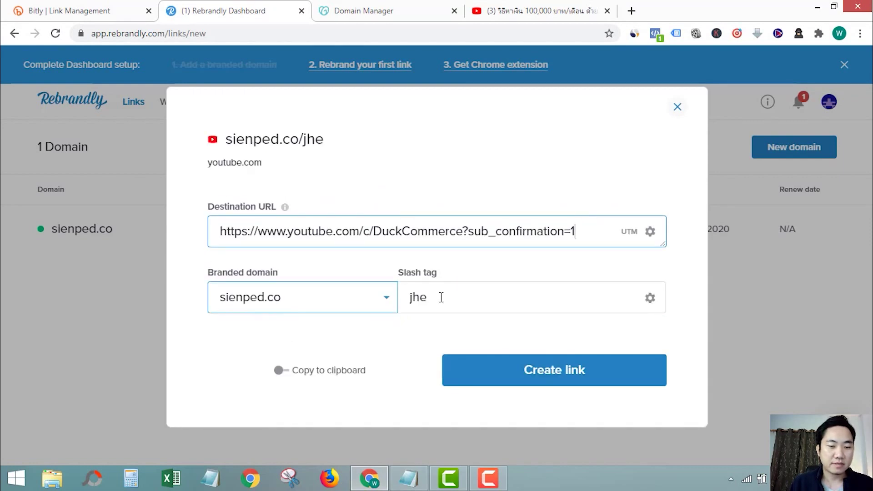
Copy Subscribe from the short link in the Notepad notes and set it as the new link's slash tag
key("alt+Tab")
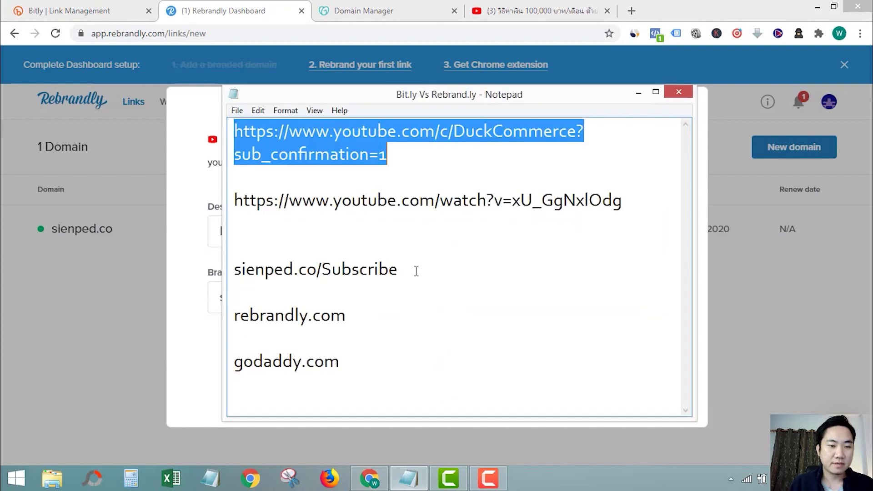
left_click(415, 269)
double_click(354, 269)
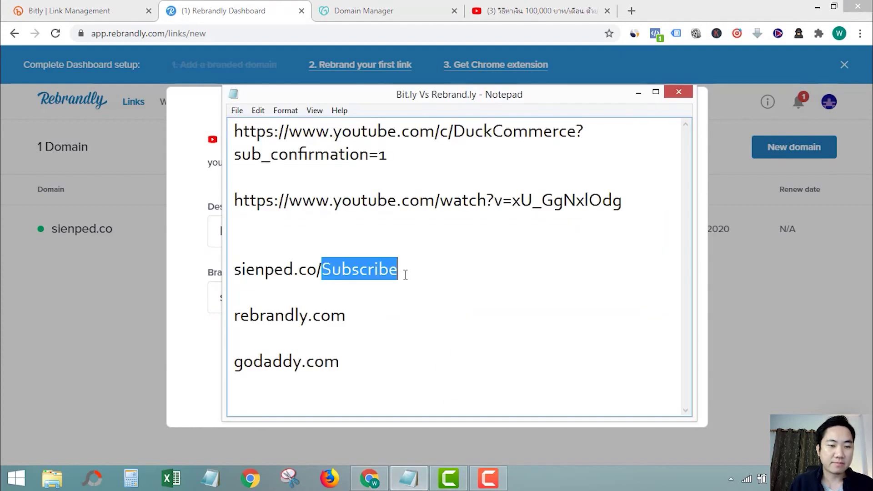
right_click(353, 268)
left_click(383, 302)
key("alt+Tab")
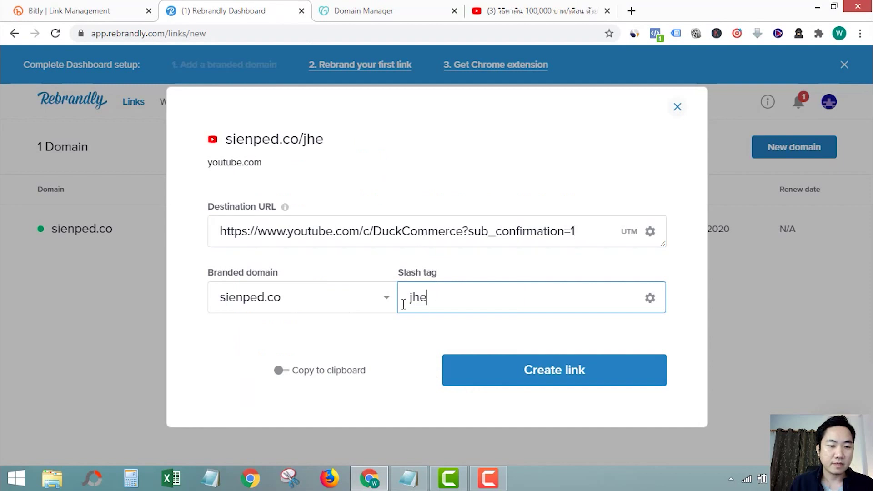
key("ctrl+a")
key("ctrl+v")
Check the sienped.co/Subscribe short link preview and create the link
left_click(229, 139)
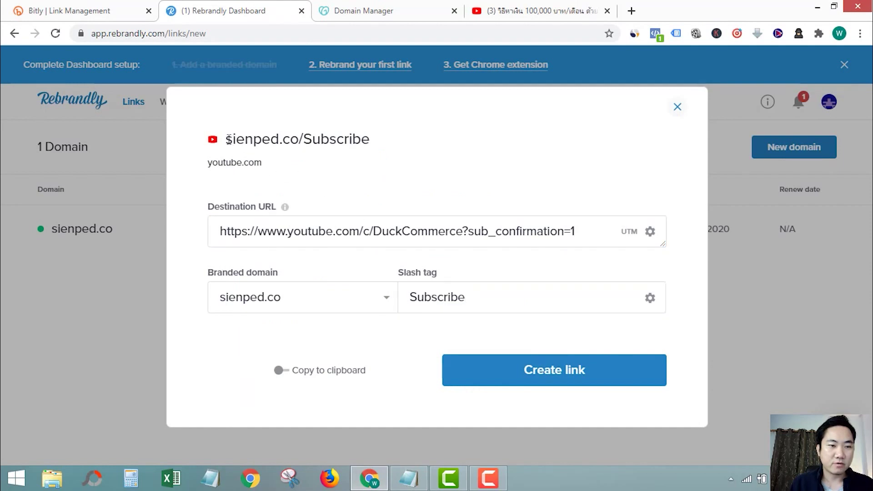
left_click_drag(228, 139, 410, 148)
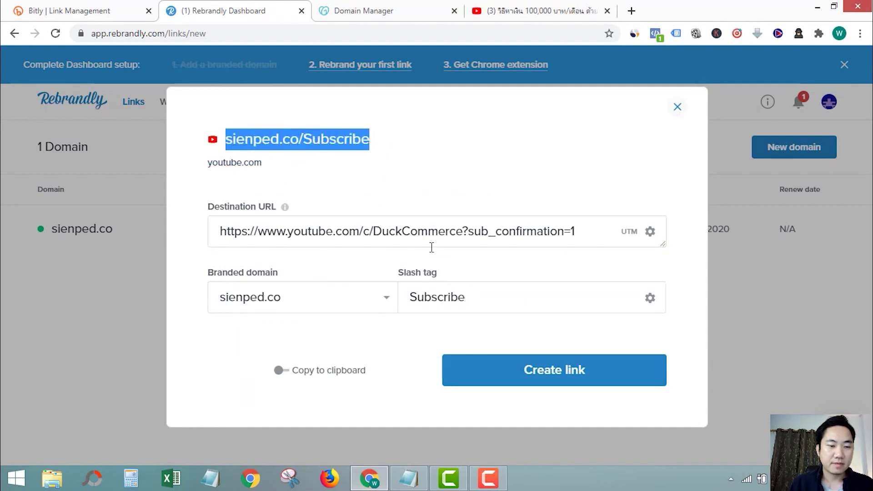
left_click(513, 384)
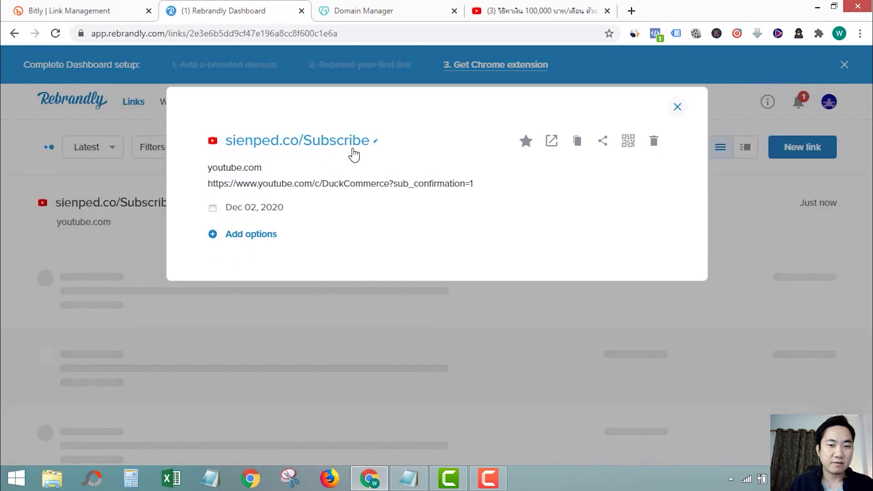
Copy the new short link from Rebrandly and paste it on its own line below sienped.co/Subscribe in Notepad
left_click(579, 144)
key("alt+Tab")
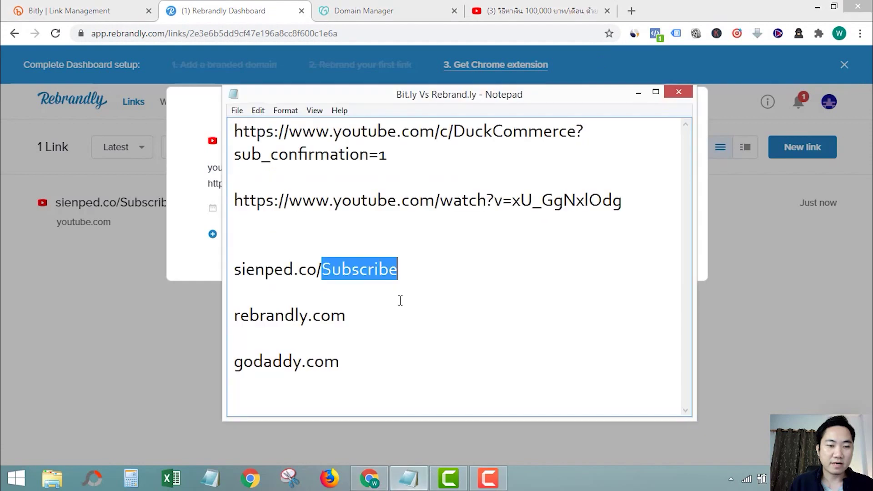
left_click(400, 301)
key("Return")
key("Return")
key("Up")
right_click(285, 310)
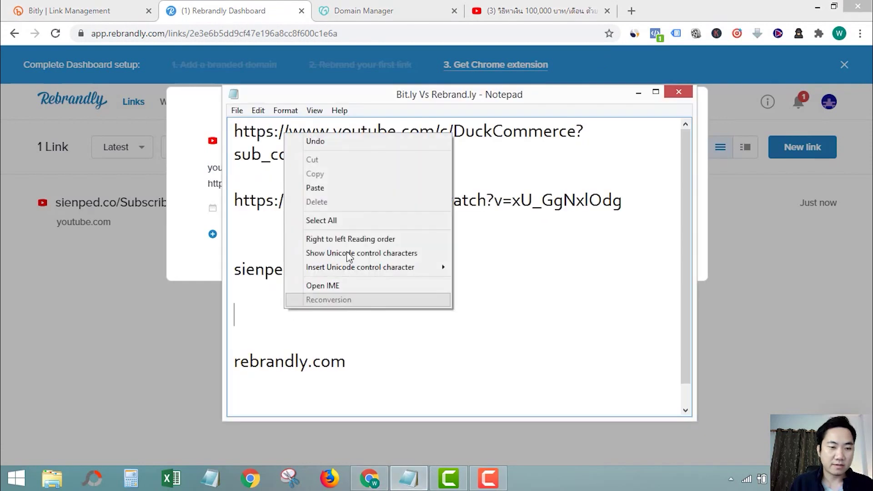
left_click(338, 189)
left_click_drag(234, 314, 468, 310)
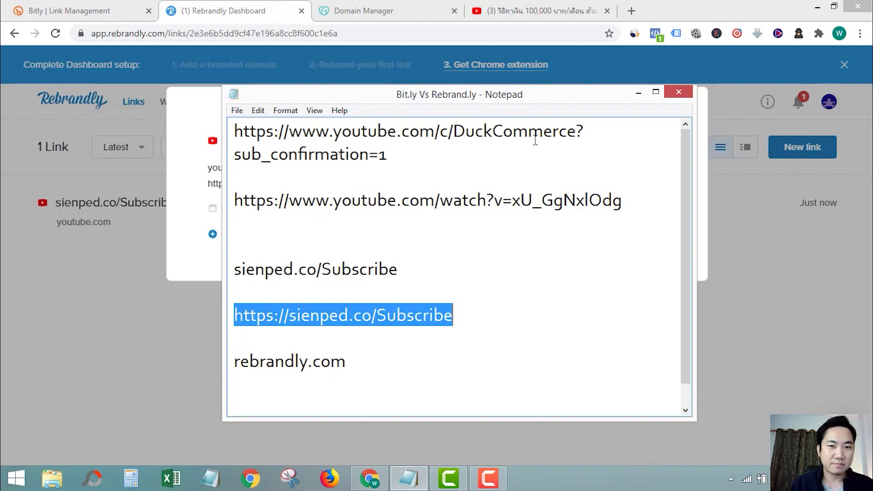
left_click(632, 11)
right_click(388, 35)
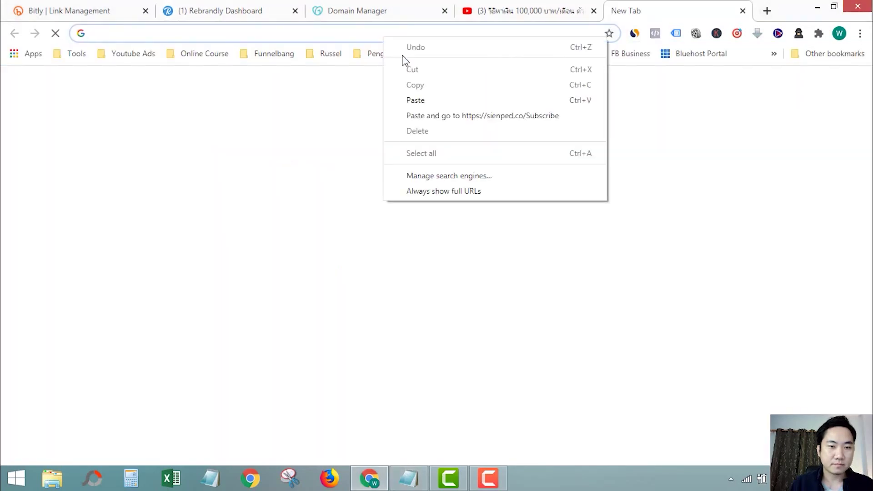
left_click(438, 116)
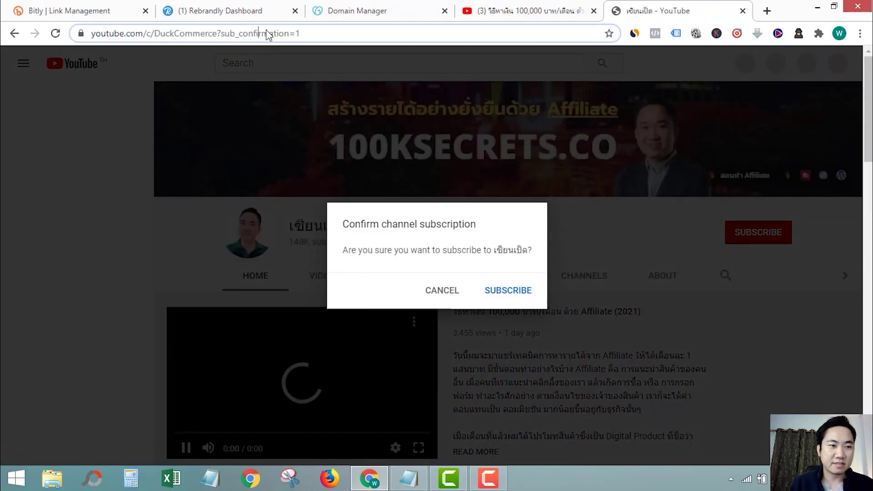
Compare the address of the redirected YouTube page with the original DuckCommerce subscription link in the Notepad notes
left_click(267, 33)
left_click(410, 479)
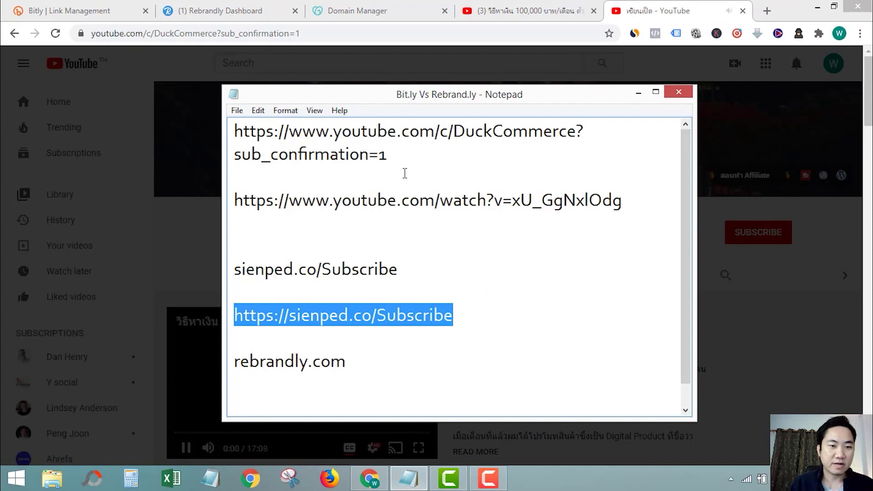
left_click_drag(405, 173, 234, 131)
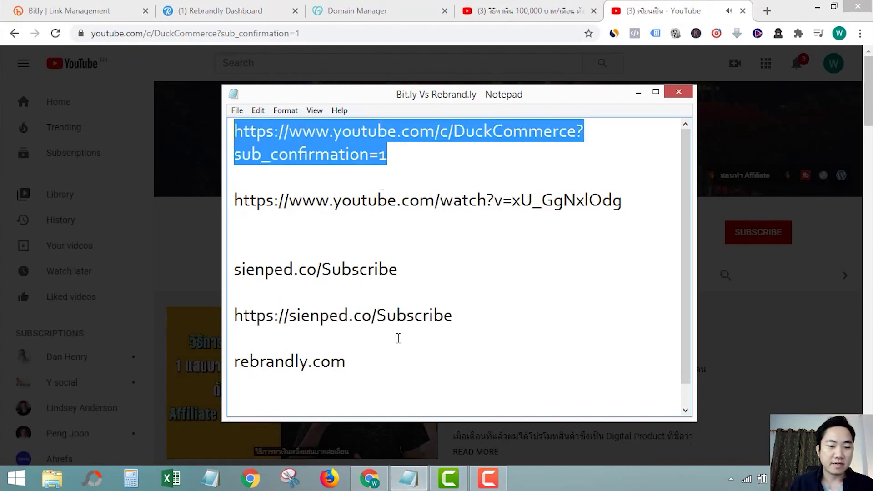
left_click(423, 479)
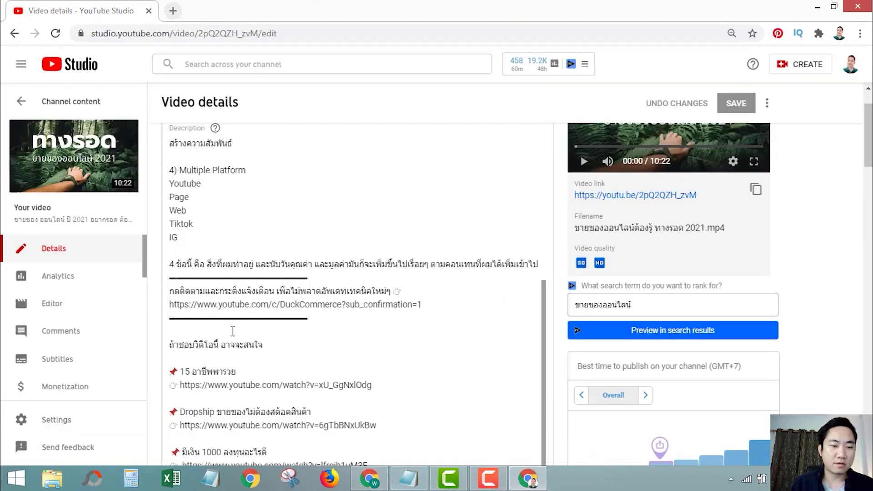
left_click_drag(436, 306, 293, 305)
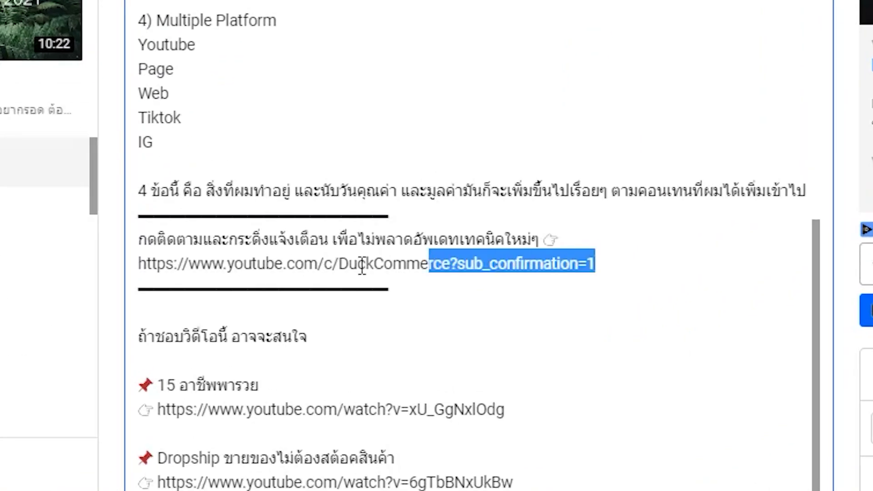
left_click_drag(362, 266, 144, 266)
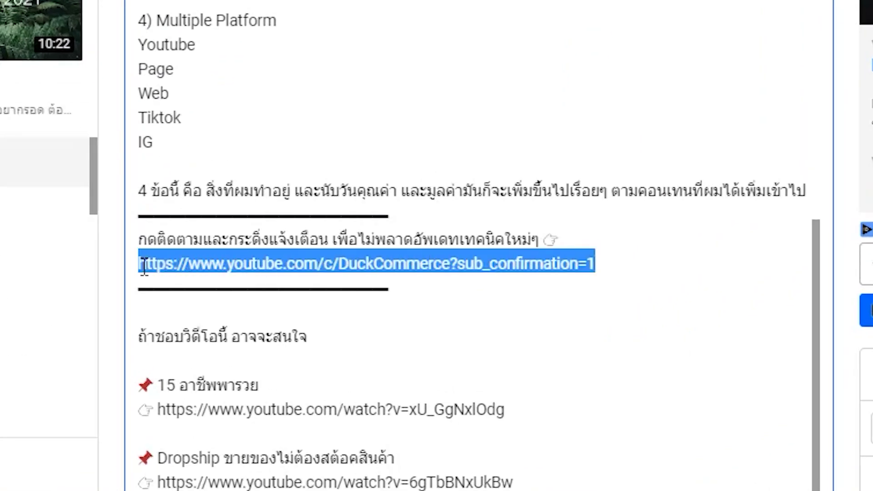
key("BackSpace")
key("BackSpace")
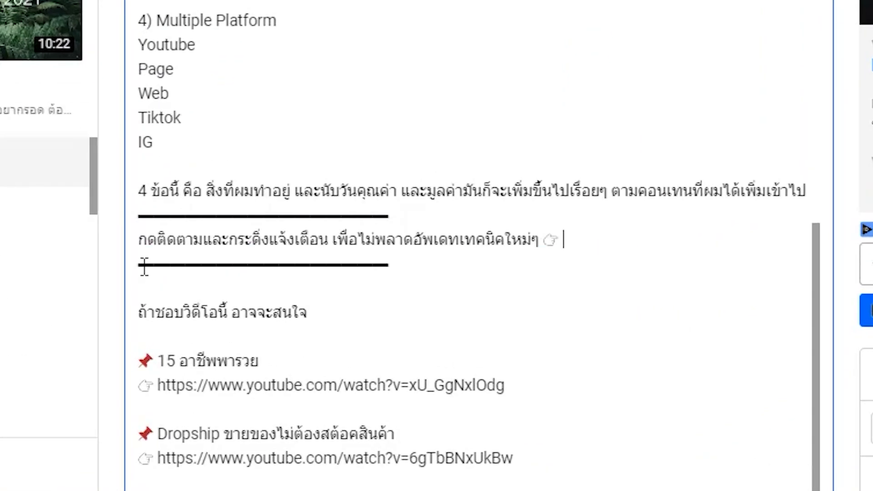
key("ctrl+v")
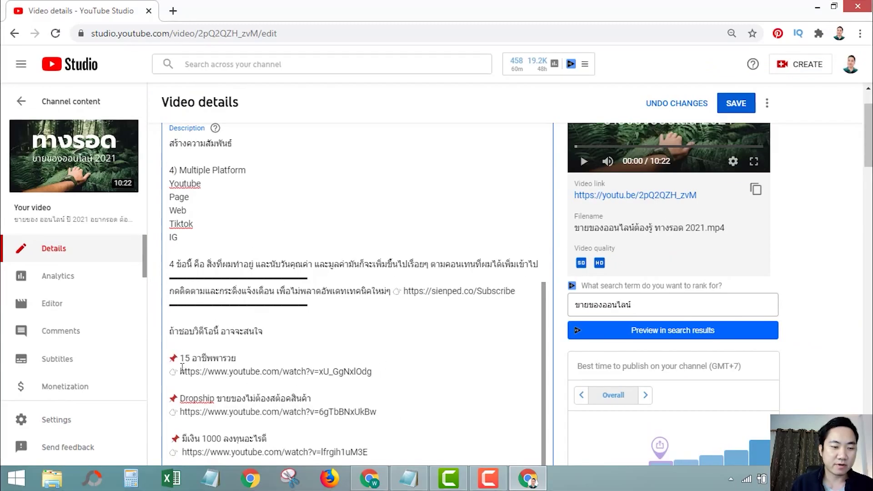
Copy the "15 อาชีพพารวย" video link from the description and enter it as the destination of a new Rebrandly link
left_click_drag(227, 372, 374, 372)
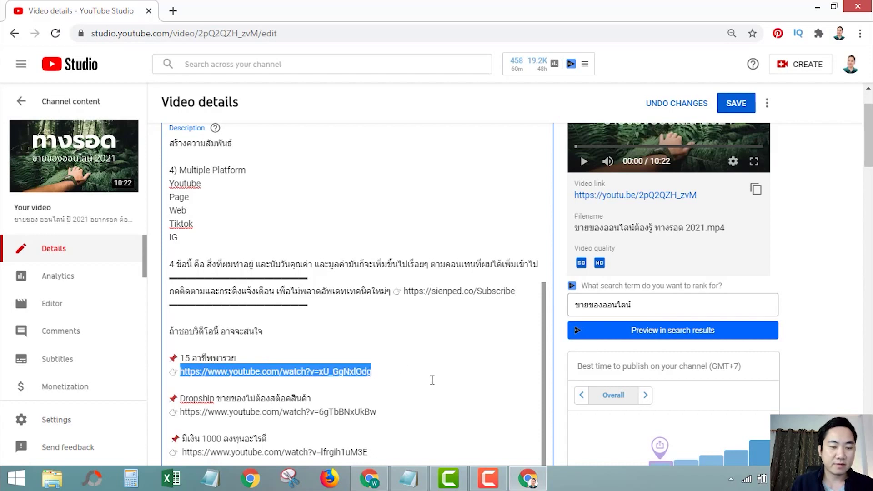
left_click(376, 486)
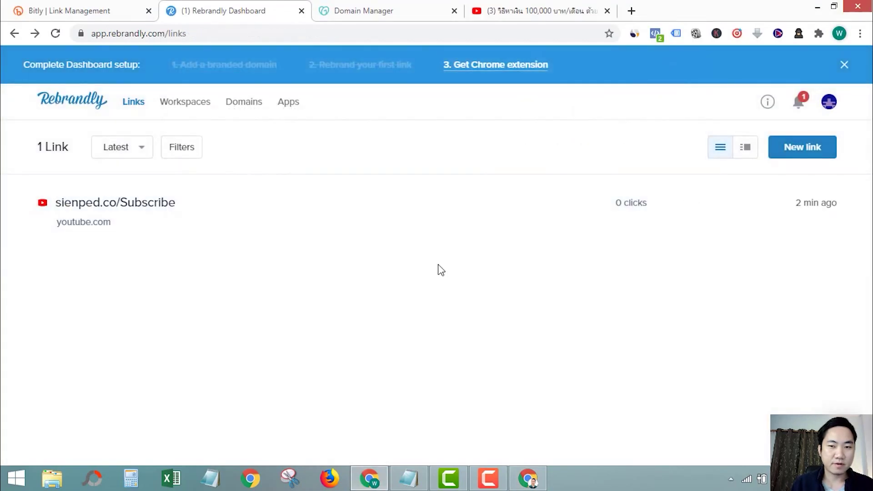
left_click(790, 154)
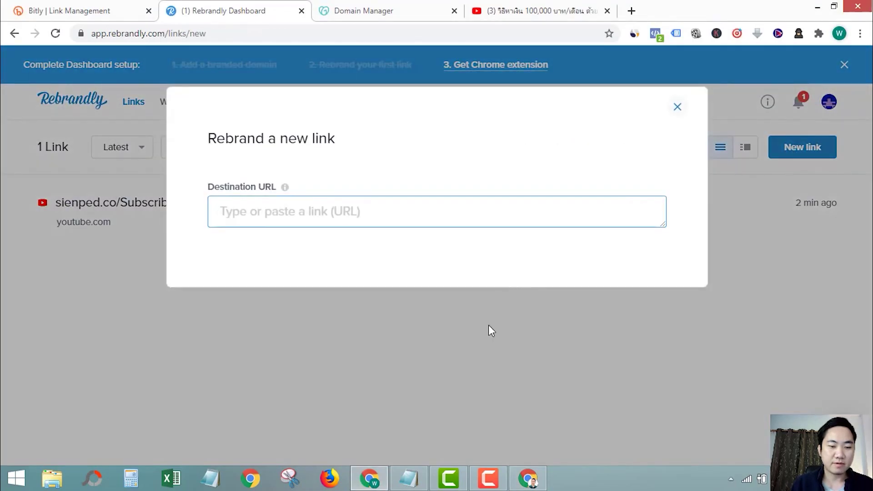
left_click(528, 478)
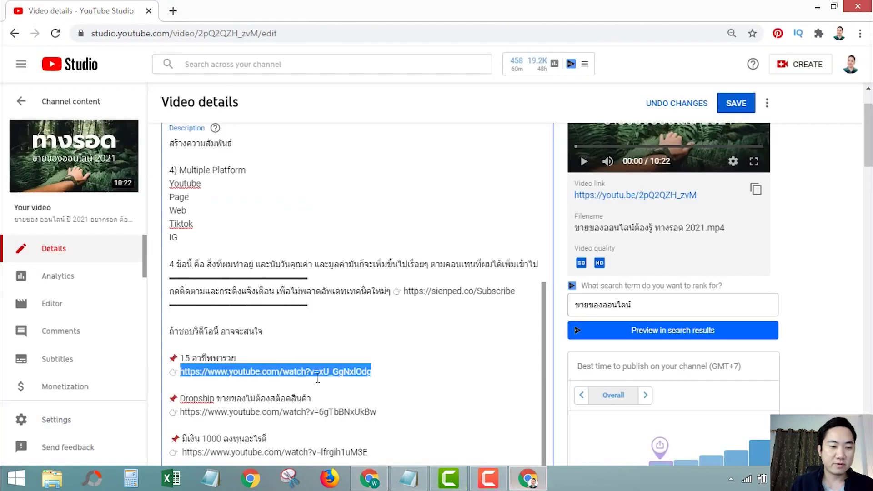
left_click(258, 386)
left_click_drag(184, 373, 373, 372)
key("ctrl+c")
left_click(369, 479)
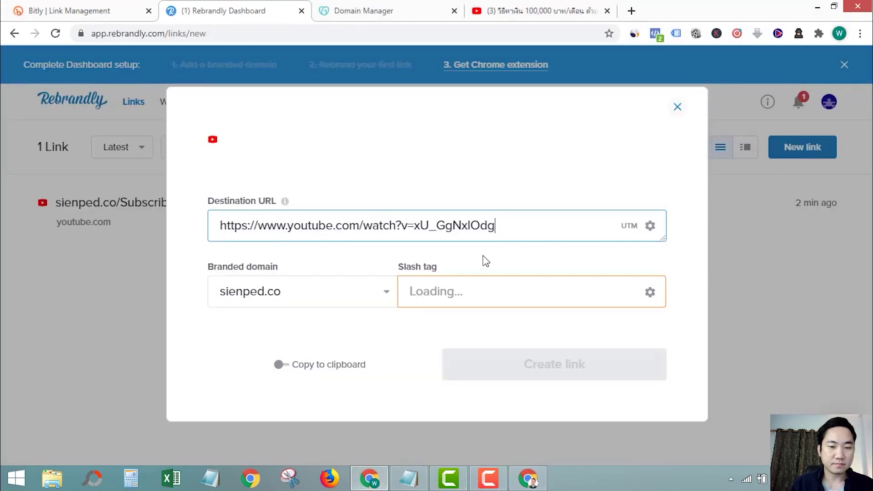
key("ctrl+v")
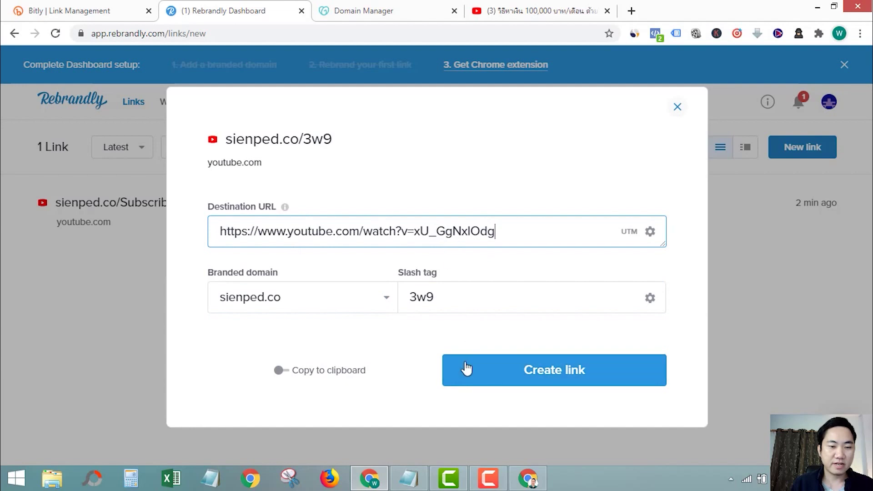
left_click(424, 301)
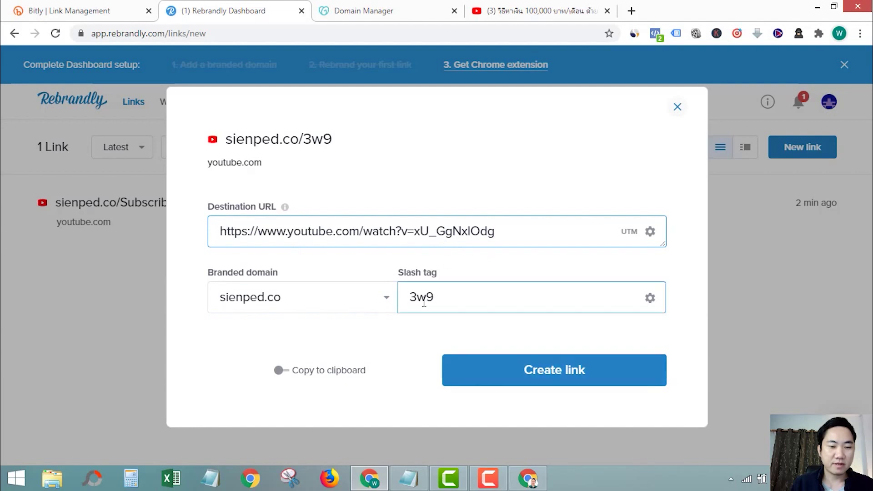
left_click(482, 373)
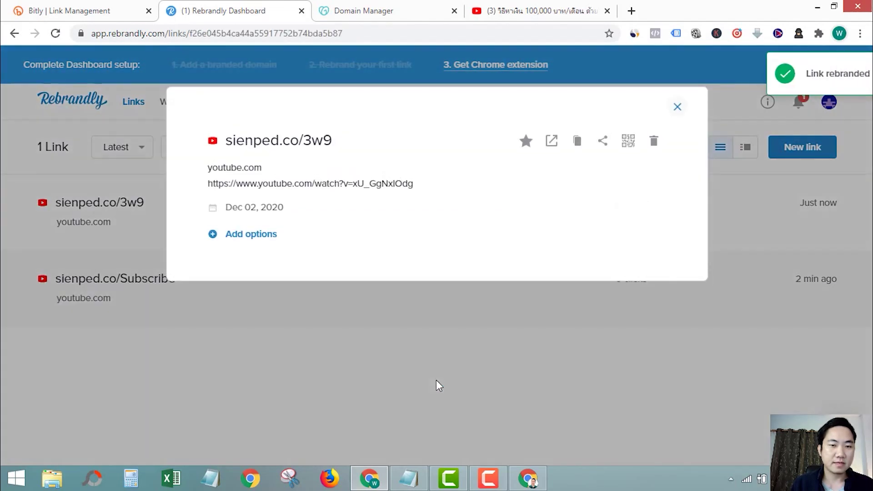
left_click(578, 142)
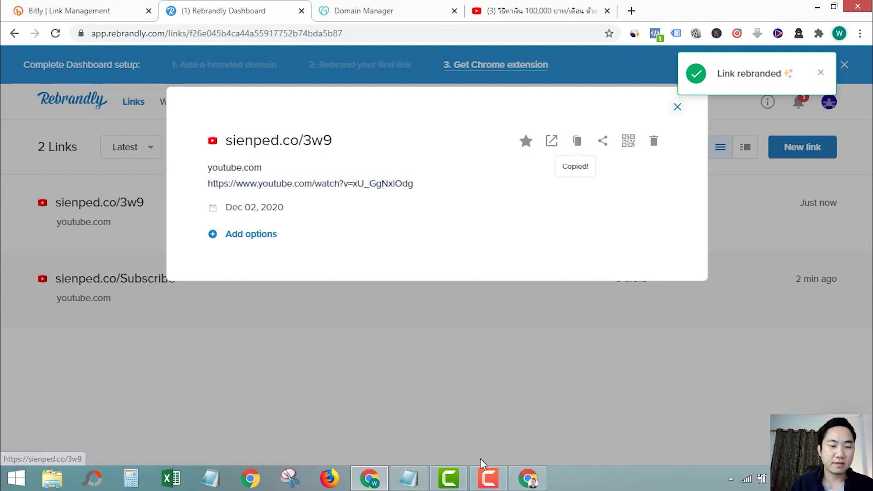
left_click(528, 481)
key("ctrl+v")
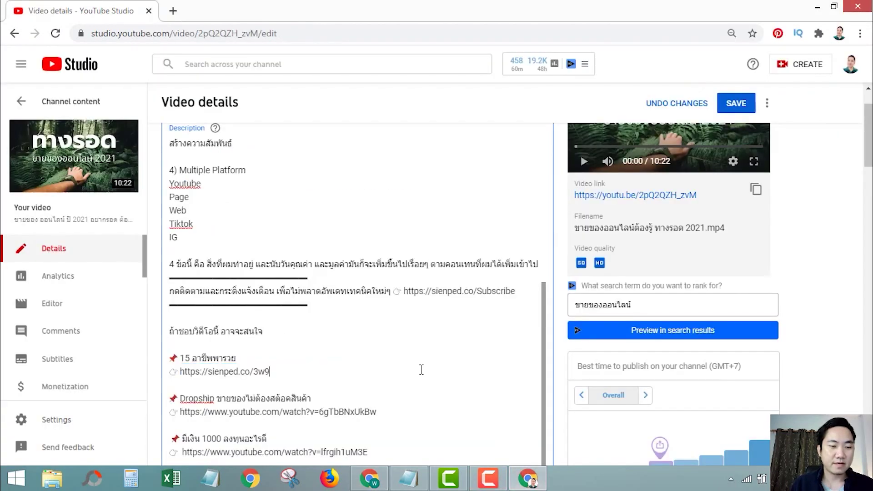
Copy the Facebook group link from the video description and enter it as the destination of another new Rebrandly link
scroll(248, 335, "down", 2)
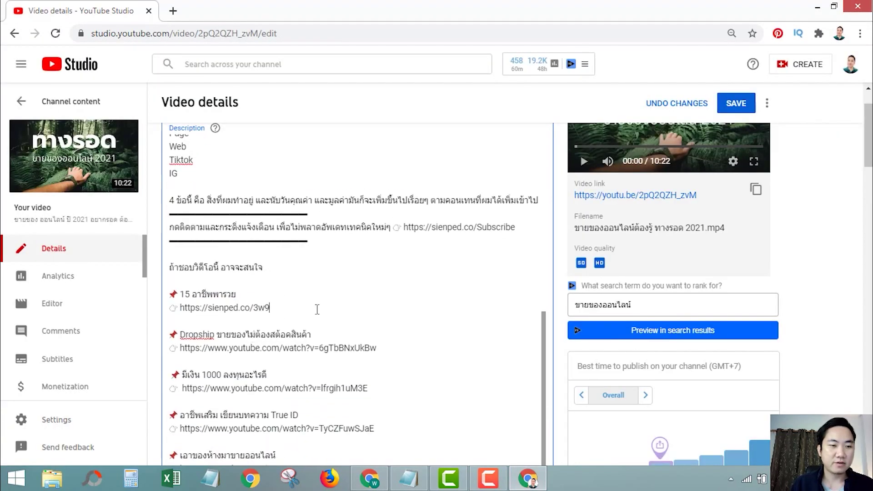
scroll(321, 312, "down", 10)
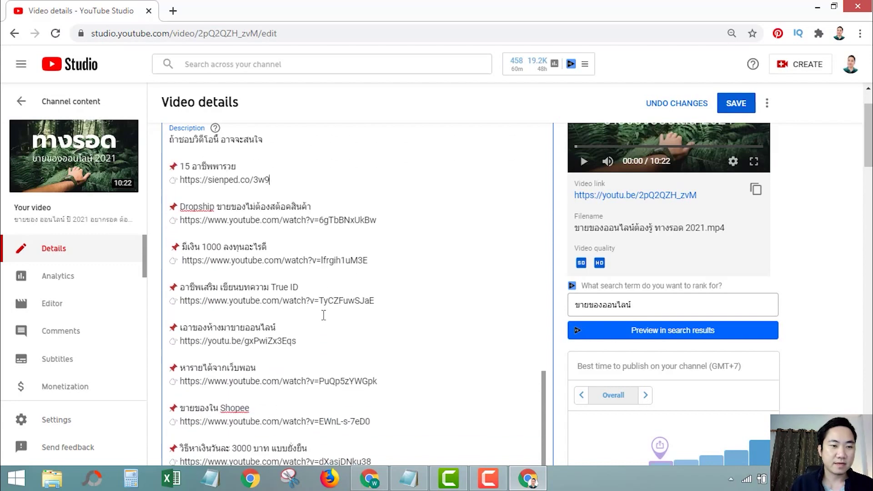
scroll(284, 325, "down", 1)
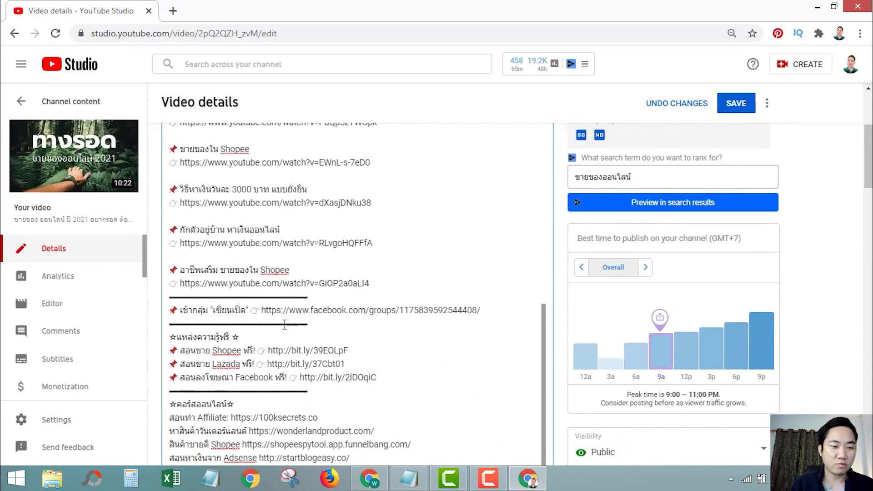
left_click_drag(304, 310, 497, 311)
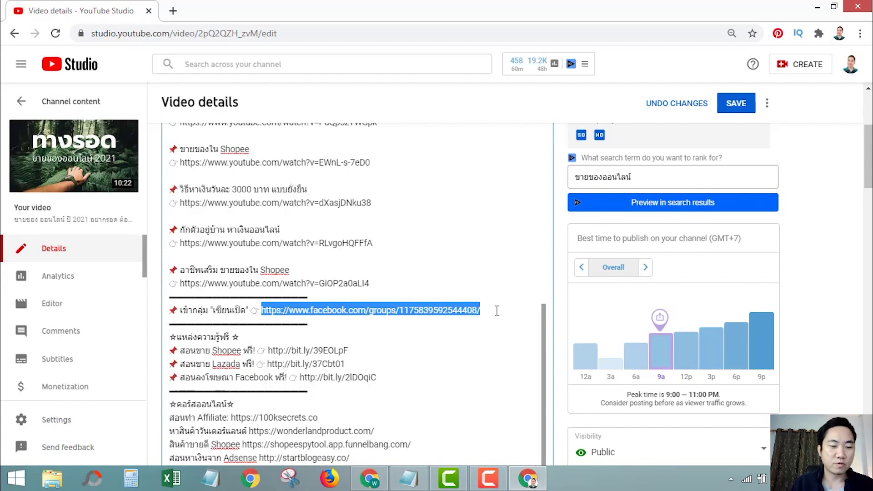
left_click(377, 481)
left_click(677, 106)
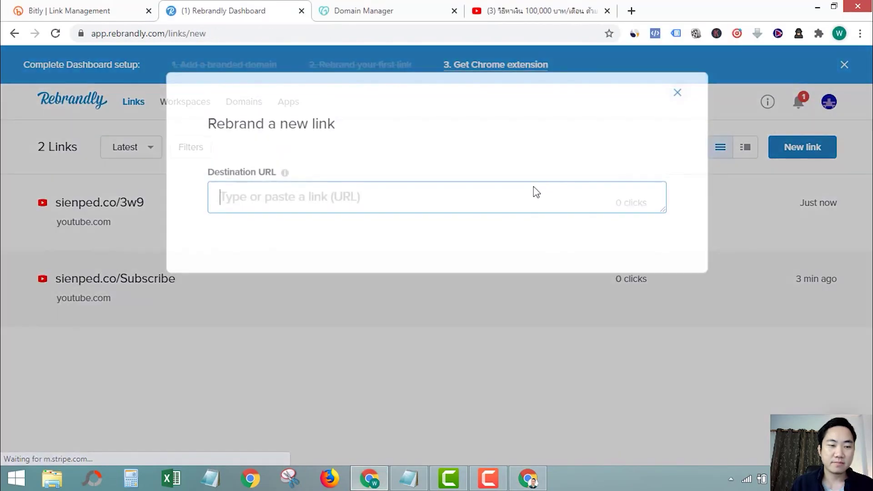
key("ctrl+v")
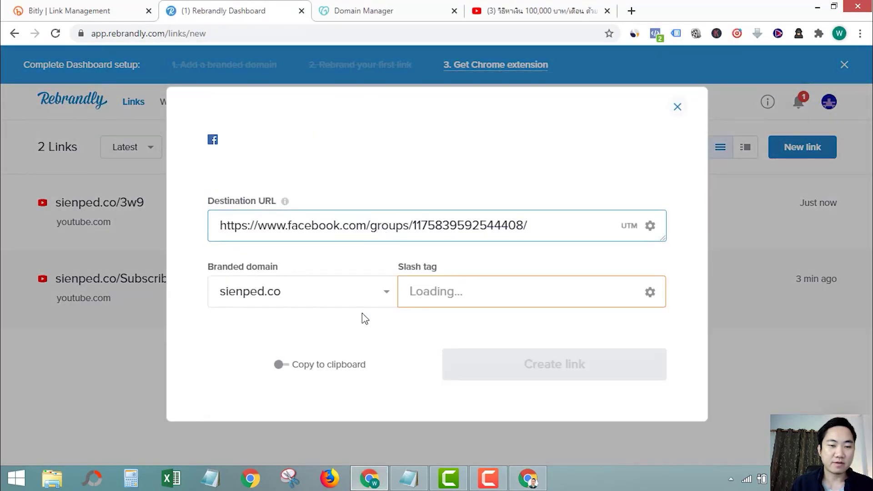
Set the slash tag to FBgroup on the sienped.co domain and create the short link
double_click(483, 305)
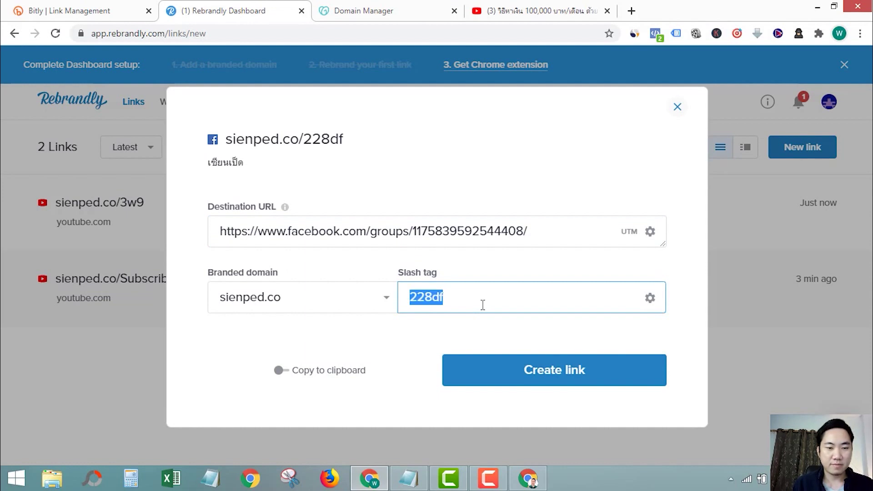
type("B")
key("BackSpace")
type("FB")
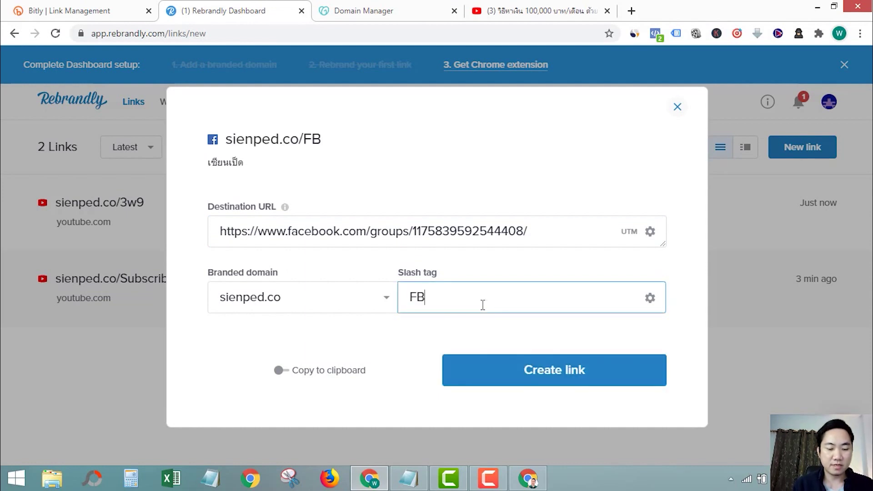
type("group")
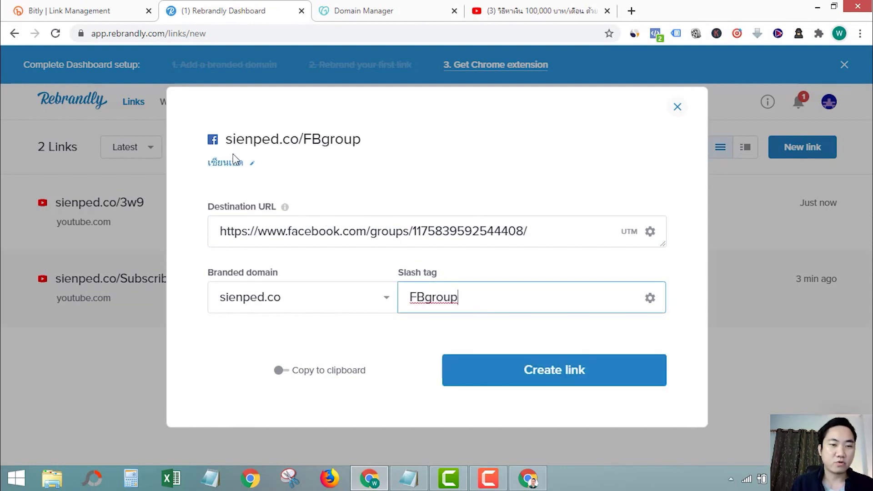
left_click(504, 374)
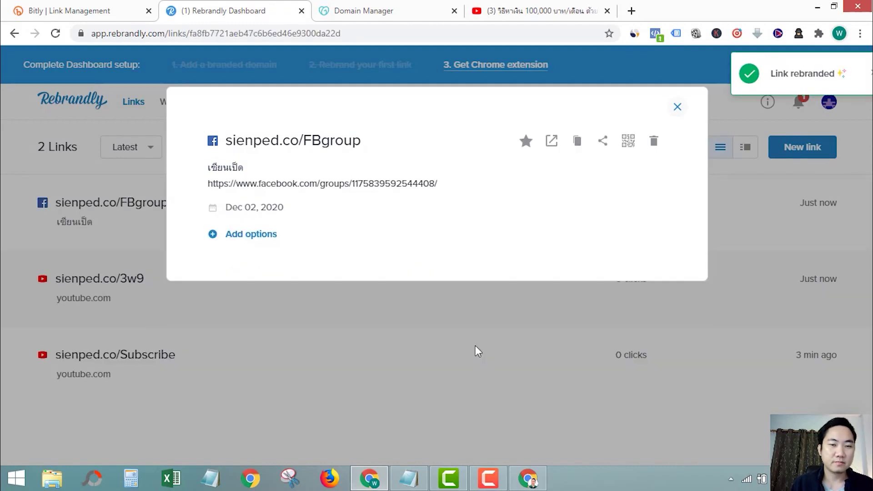
left_click(577, 141)
left_click(422, 473)
left_click(527, 478)
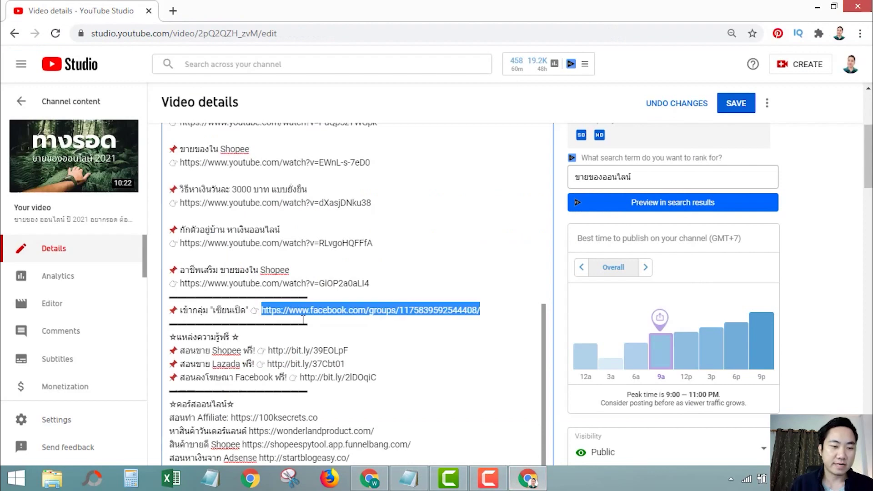
left_click(266, 313)
left_click_drag(266, 313, 481, 313)
key("ctrl+v")
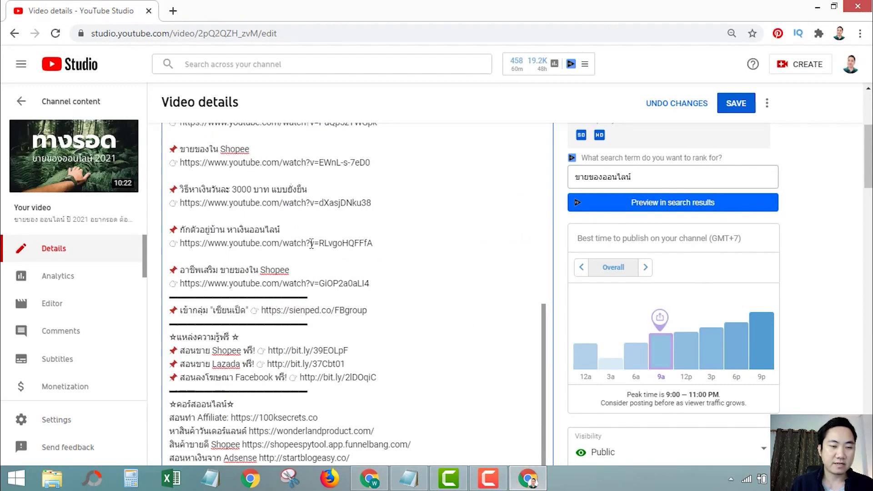
left_click(173, 11)
right_click(197, 33)
left_click(369, 477)
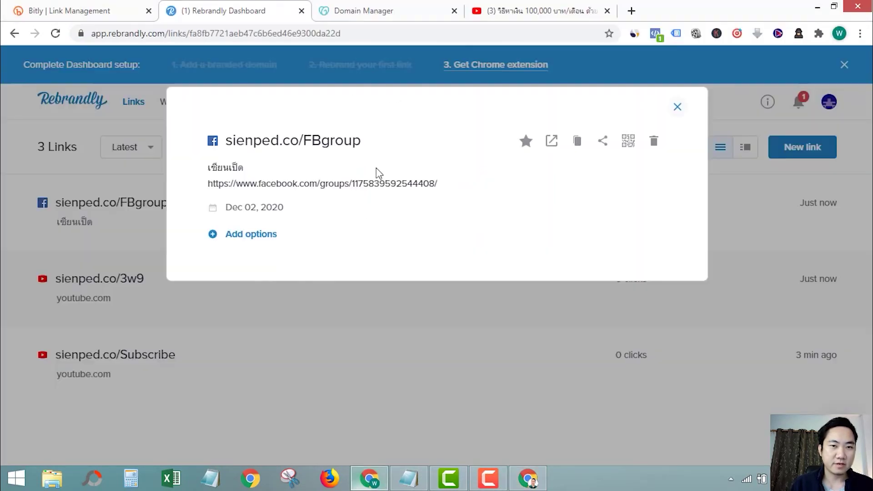
left_click(632, 11)
key("ctrl+v")
key("Return")
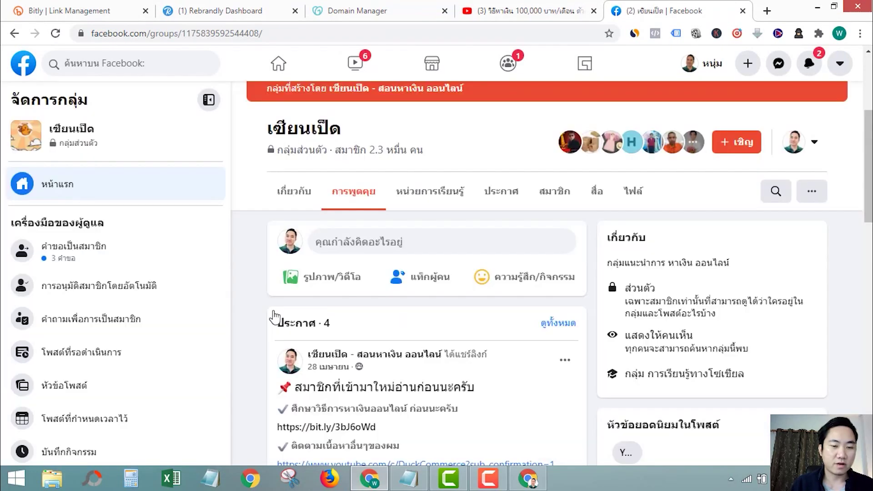
Return to Rebrandly, close the FBgroup link details and view the list of created links
left_click(519, 478)
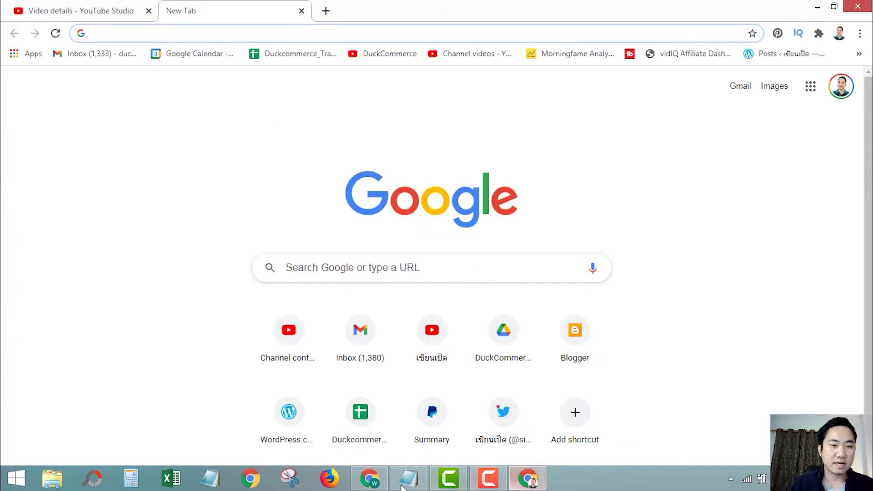
left_click(370, 478)
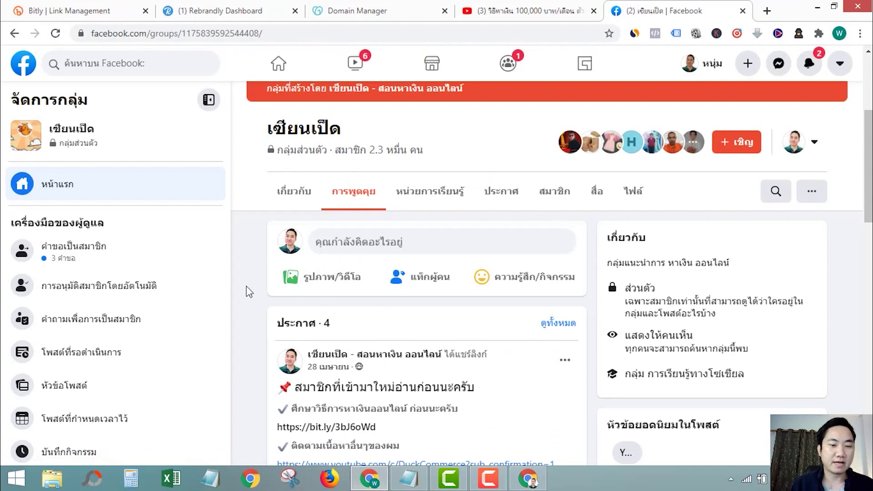
left_click(230, 19)
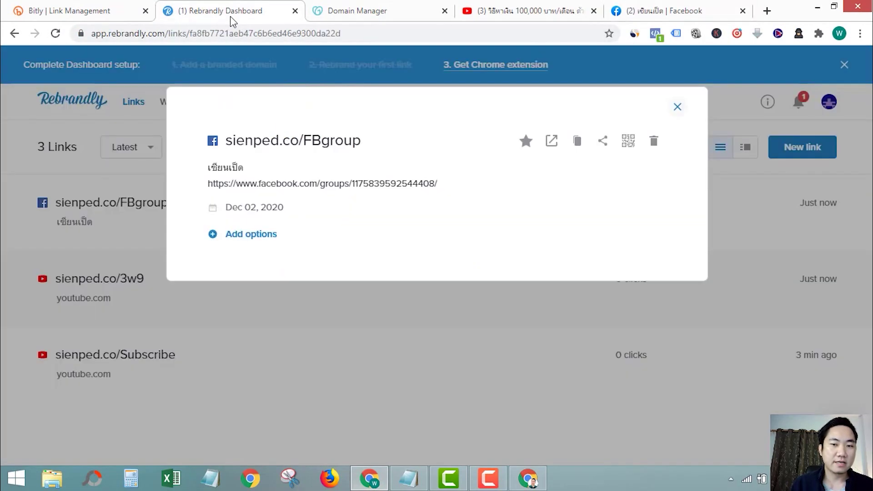
left_click(676, 116)
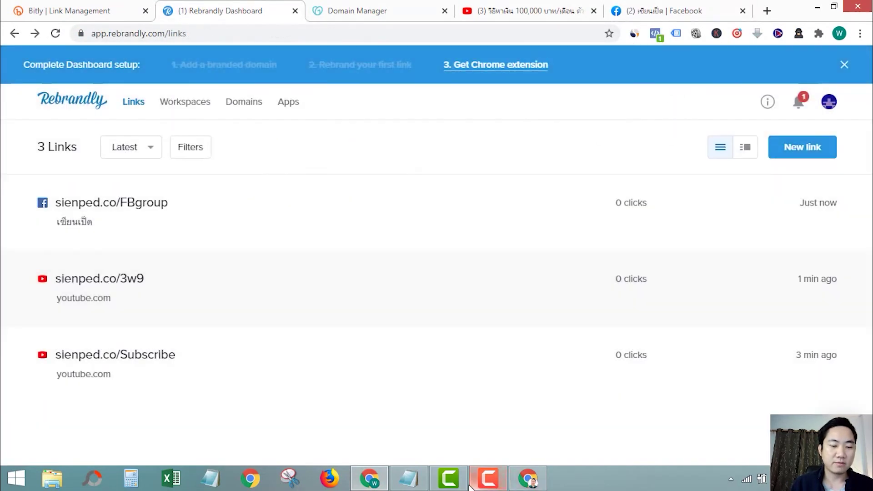
key("ctrl+1")
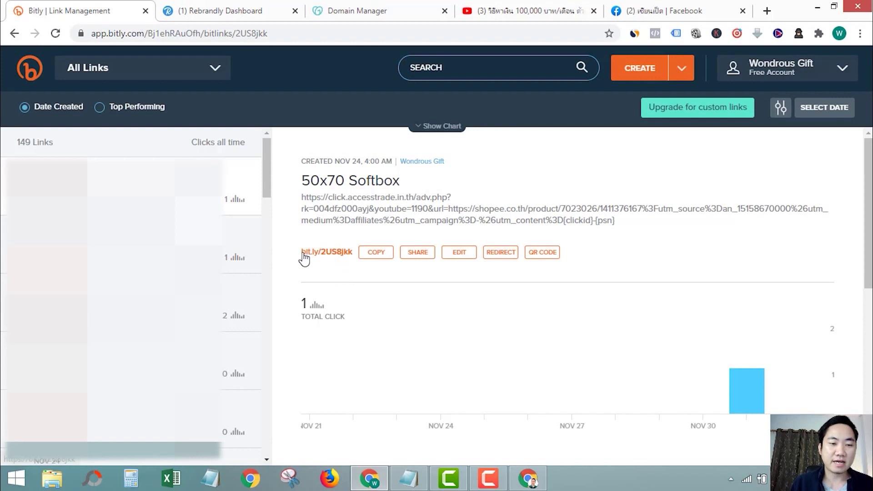
left_click(408, 478)
key("ctrl+v")
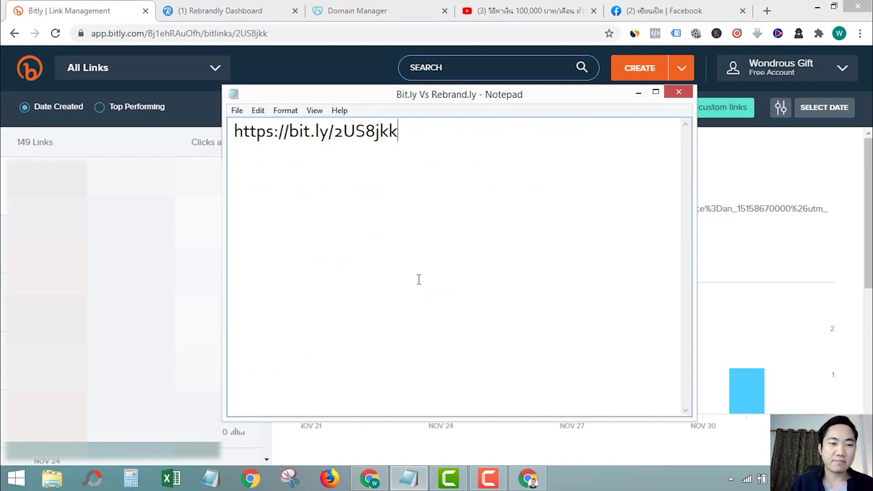
Select the Bitly short link in Notepad, and in Bitly view and close the edit options of the 50x70 Softbox link
left_click_drag(404, 134, 222, 133)
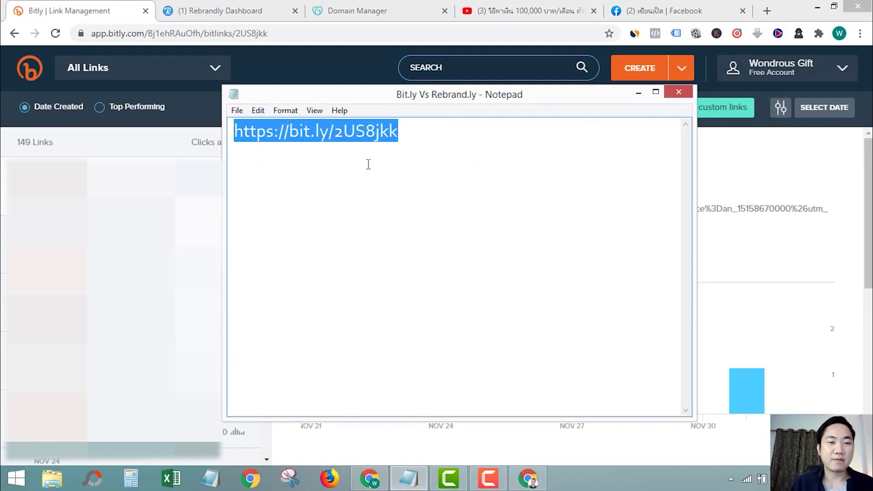
left_click(29, 6)
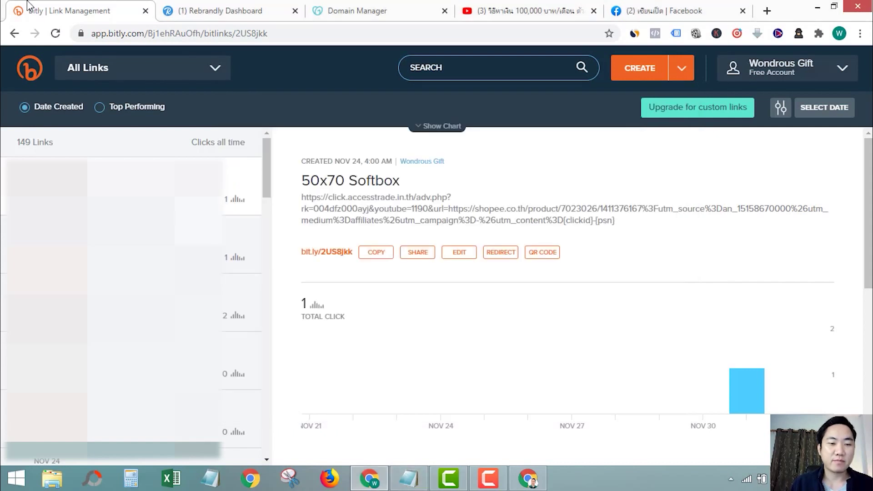
left_click(456, 253)
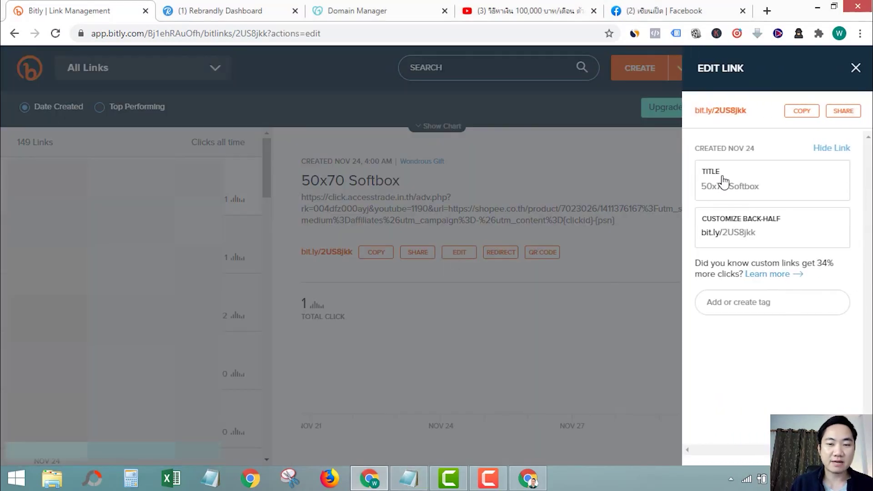
left_click(592, 324)
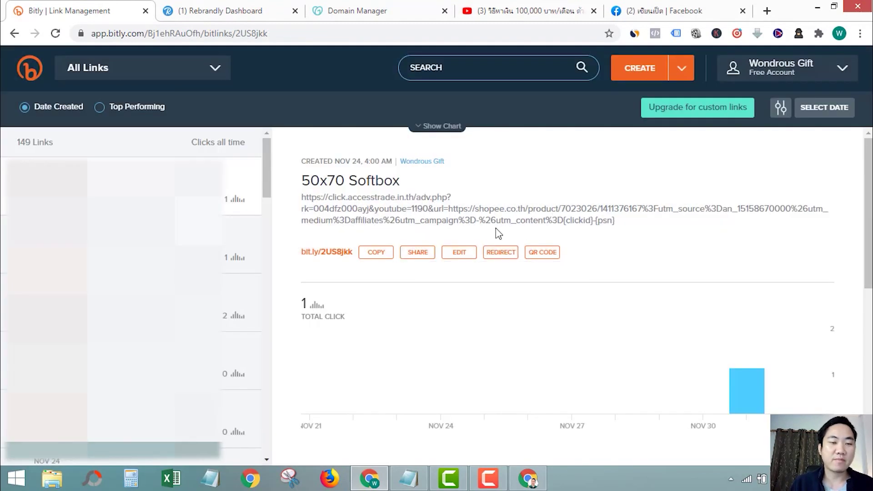
Copy the 50x70 Softbox link's long destination URL from Bitly and start a new Rebrandly link with it
left_click_drag(618, 222, 302, 198)
right_click(345, 204)
left_click(379, 215)
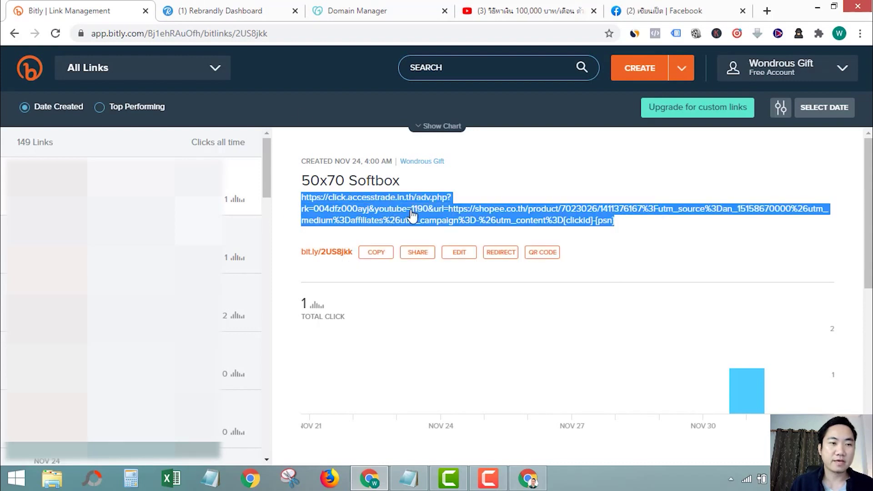
left_click(234, 11)
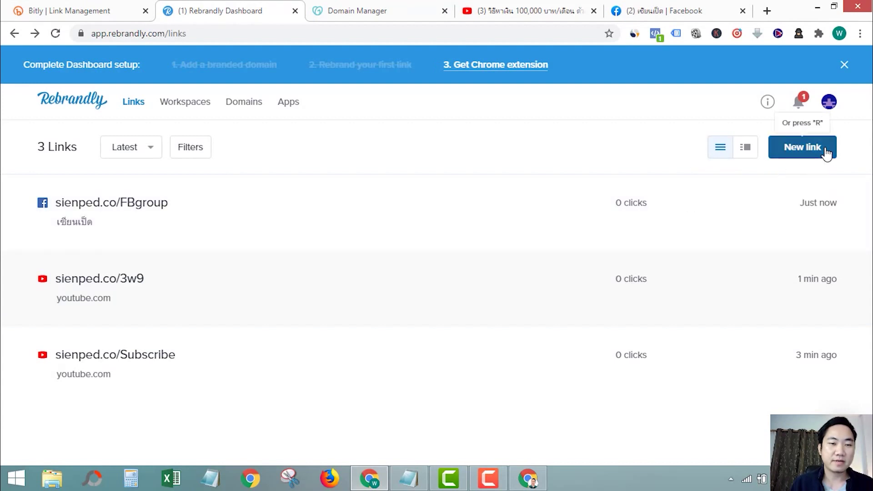
left_click(814, 157)
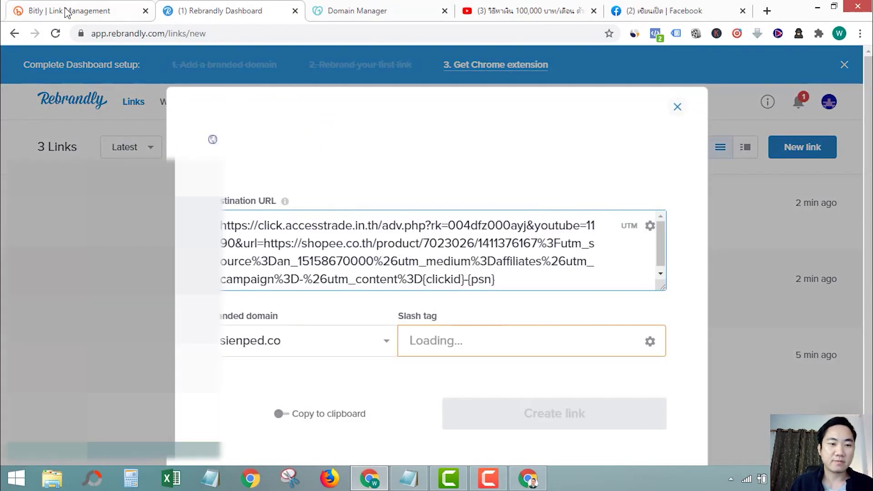
Copy the word Softbox from the Bitly link title, use it as the Rebrandly slash tag and create the sienped.co link
key("ctrl+1")
double_click(350, 180)
key("ctrl+c")
key("ctrl+2")
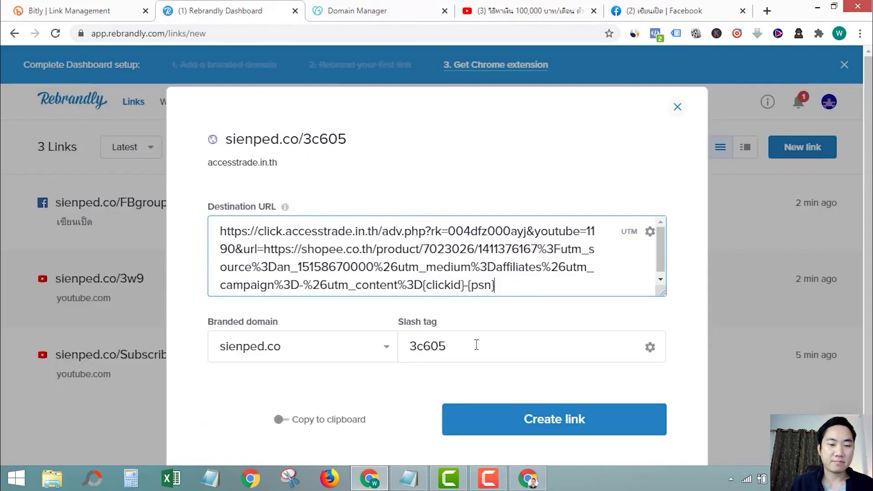
left_click(477, 345)
key("ctrl+a")
key("ctrl+v")
key("Return")
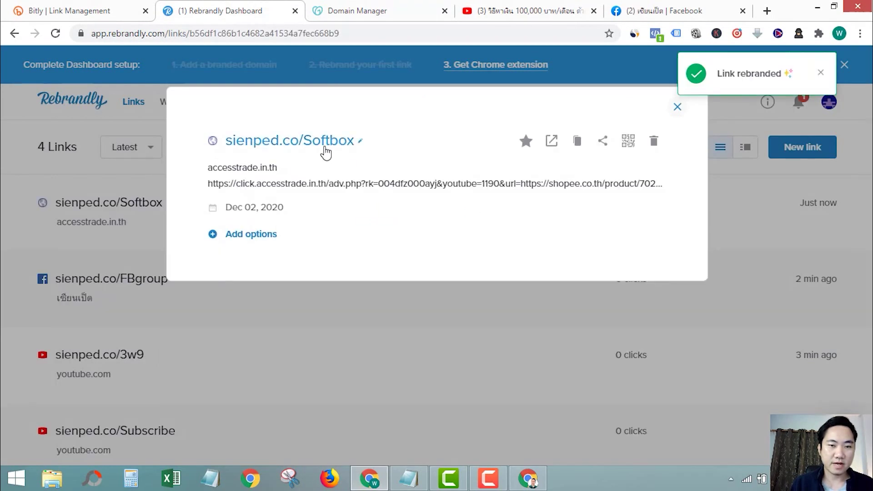
Copy the new Softbox short link into Notepad in place of the Bitly link, and close its details in Rebrandly
left_click(575, 142)
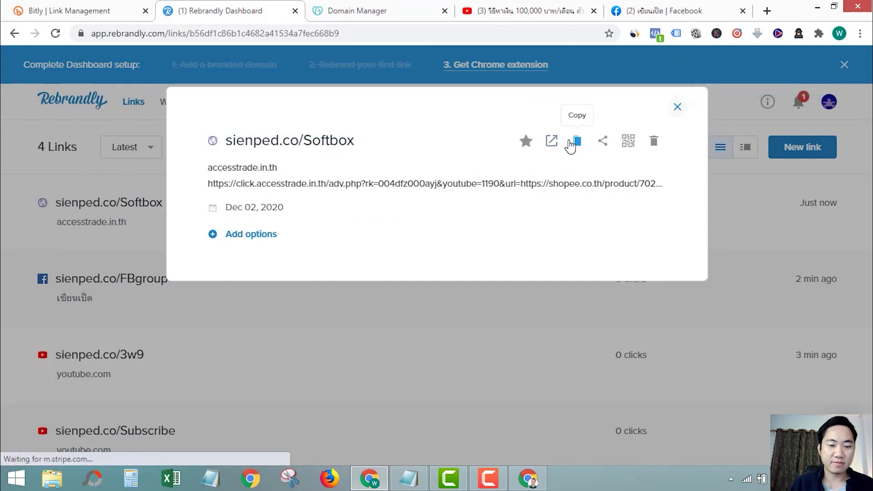
key("alt+Tab")
key("ctrl+v")
left_click(205, 5)
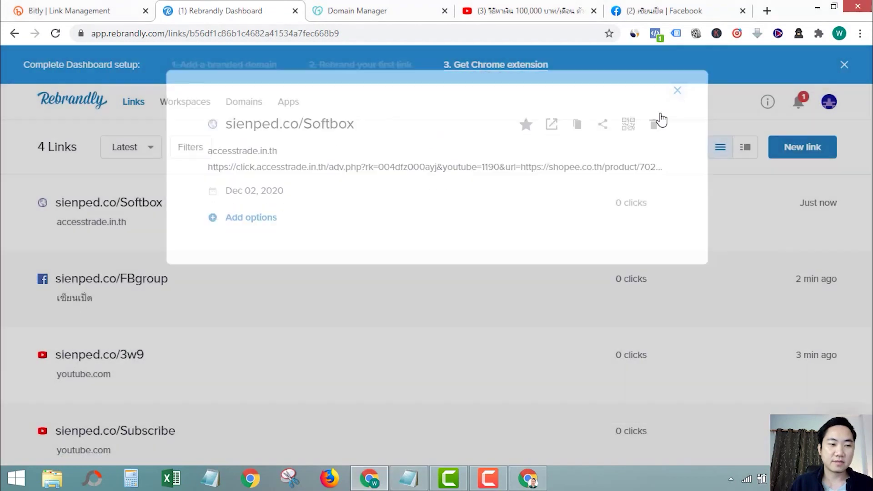
left_click(676, 90)
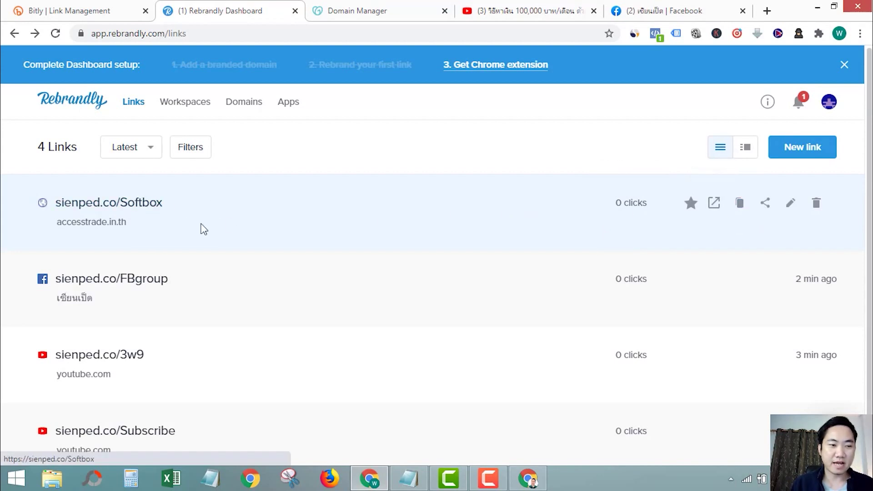
Open the destination URL of the sienped.co/Softbox link for editing and clear it
left_click(791, 208)
left_click(663, 190)
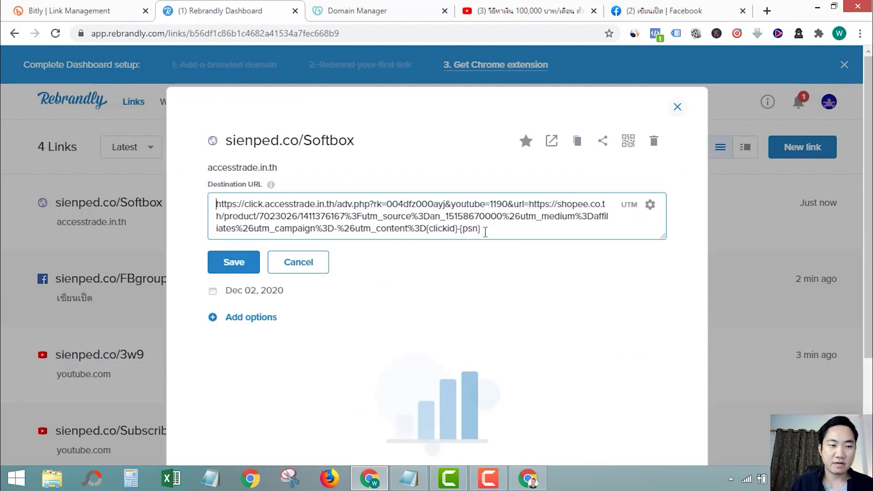
left_click_drag(486, 232, 189, 197)
key("BackSpace")
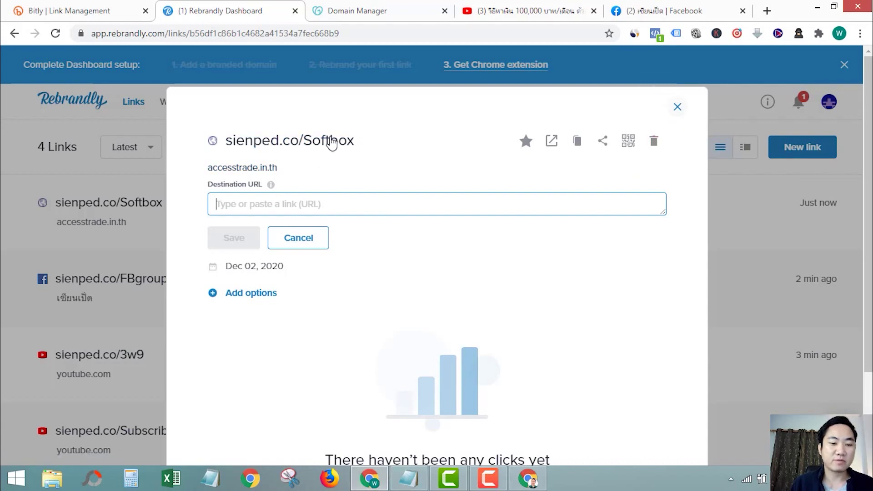
left_click(401, 478)
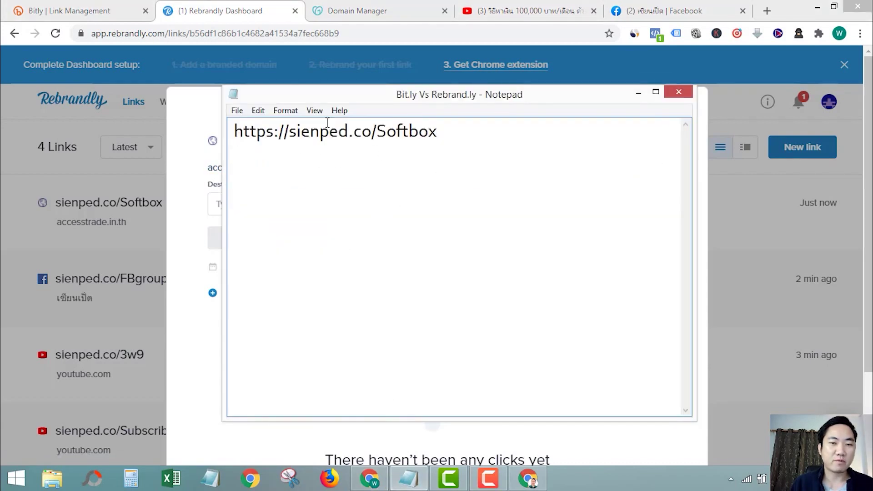
key("ctrl+a")
left_click(768, 10)
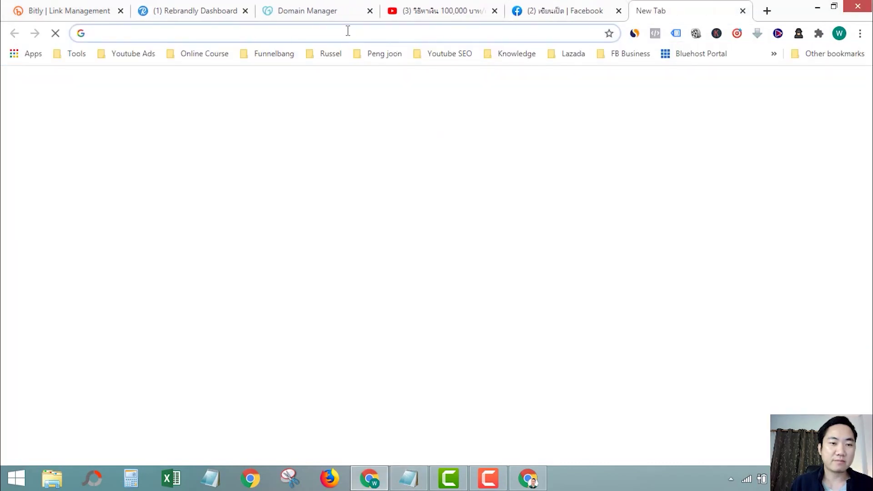
right_click(348, 30)
left_click(390, 109)
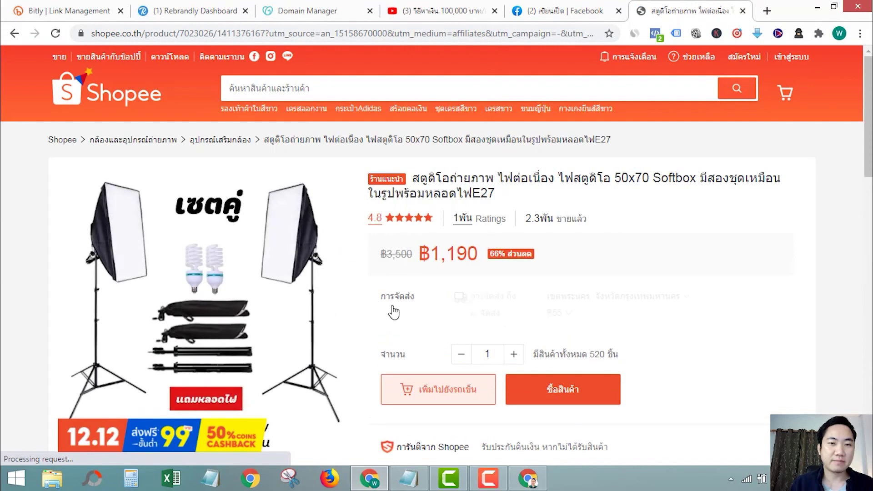
key("ctrl+w")
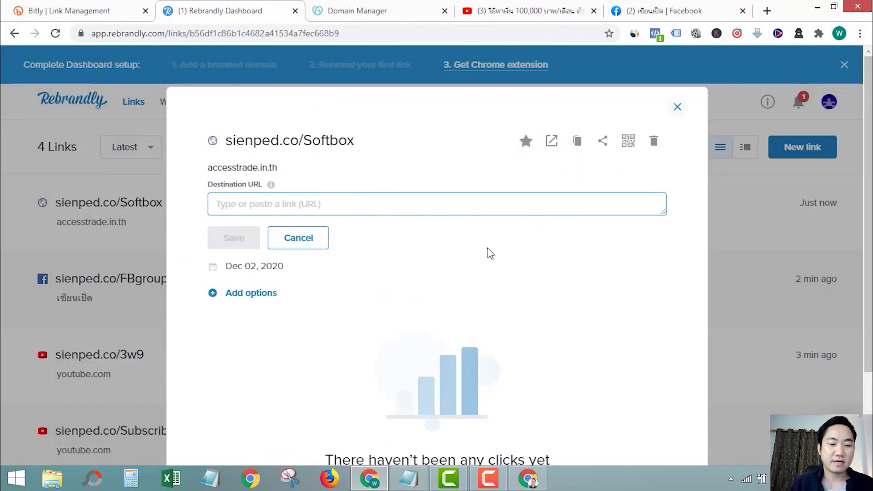
Review the short links in the YouTube Studio video description, return to Rebrandly and close the unsaved Softbox link edit
left_click(528, 479)
key("ctrl+w")
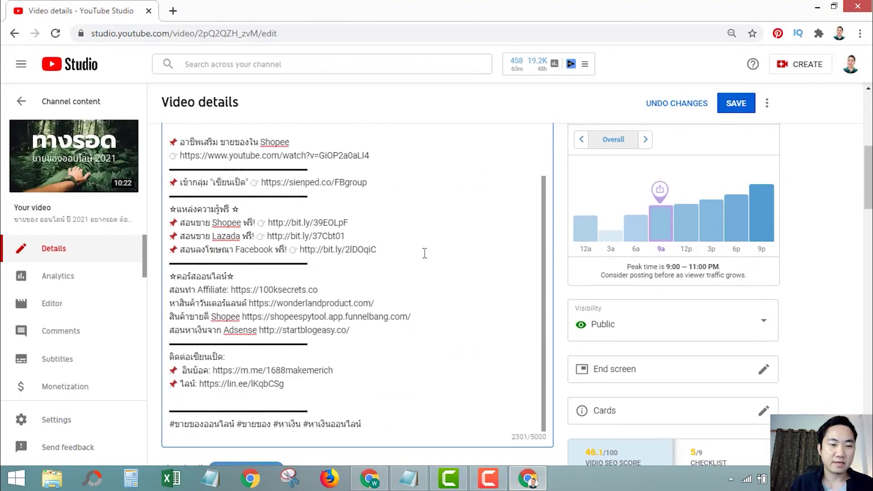
scroll(380, 289, "up", 1)
scroll(380, 289, "down", 2)
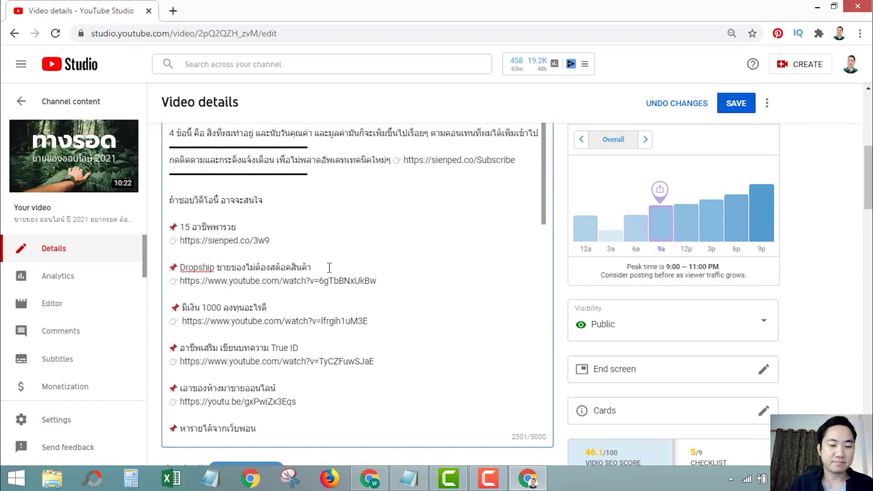
key("alt+Tab")
left_click(679, 110)
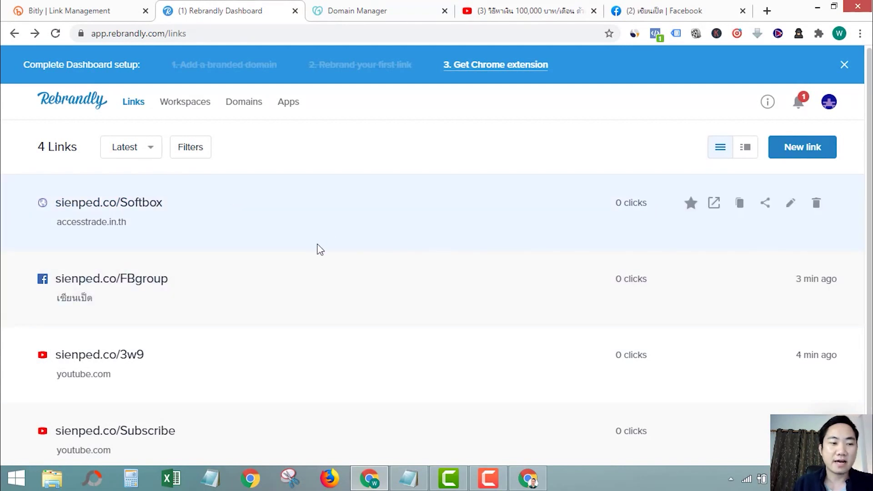
Reopen the destination URL of the sienped.co/Softbox link for editing and save it
scroll(319, 249, "down", 1)
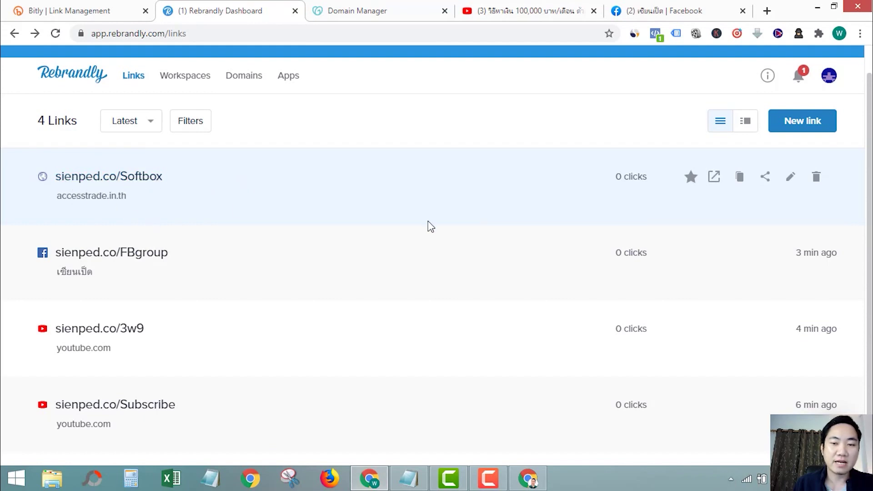
left_click(791, 178)
left_click(663, 177)
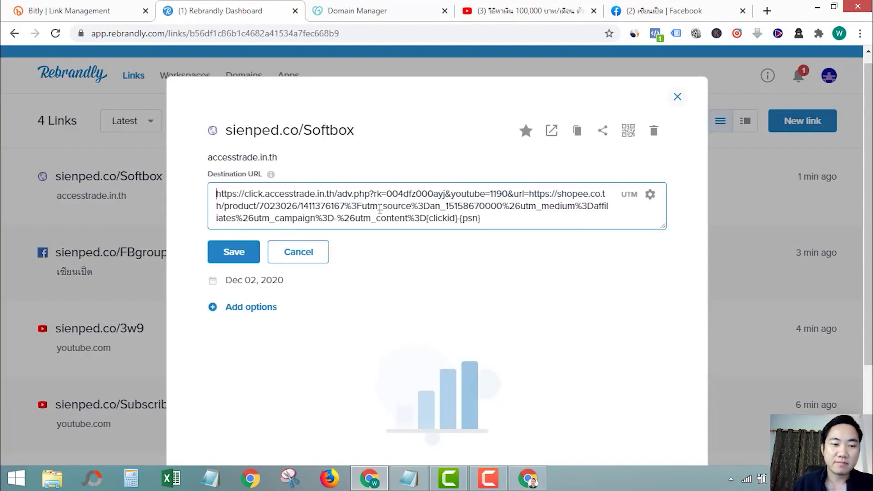
left_click(249, 252)
Compare the 50x70 Softbox link's details in Bitly with the Softbox click statistics in Rebrandly, and close the Rebrandly details
left_click(98, 10)
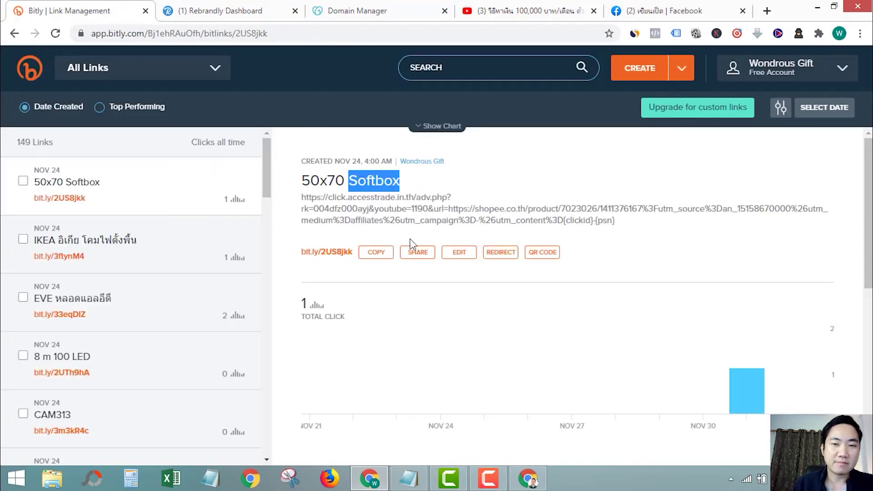
left_click(623, 167)
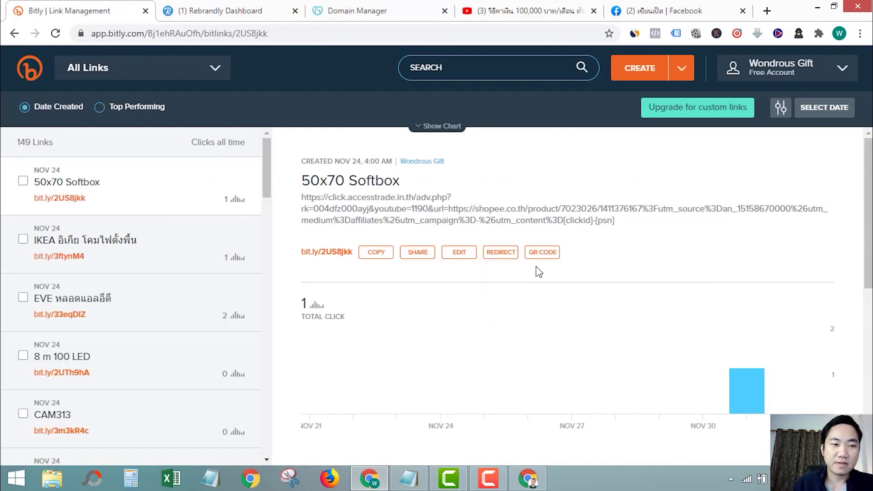
left_click(223, 11)
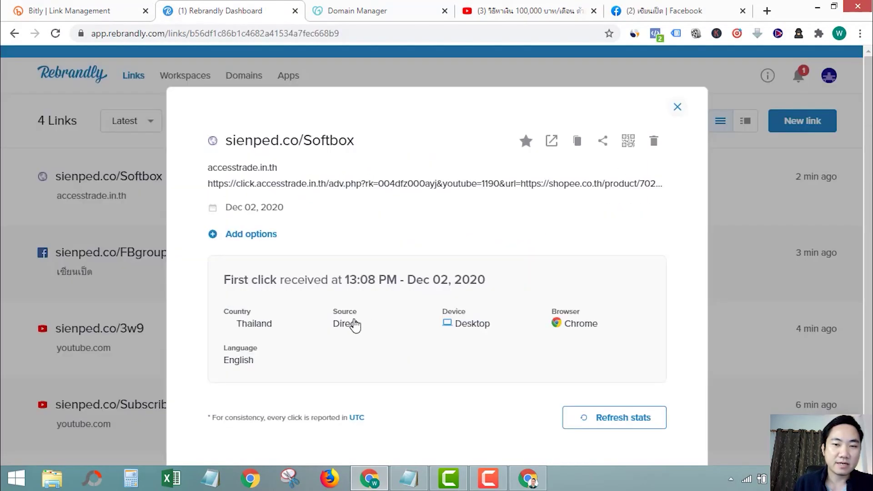
left_click(677, 106)
mouse_move(490, 478)
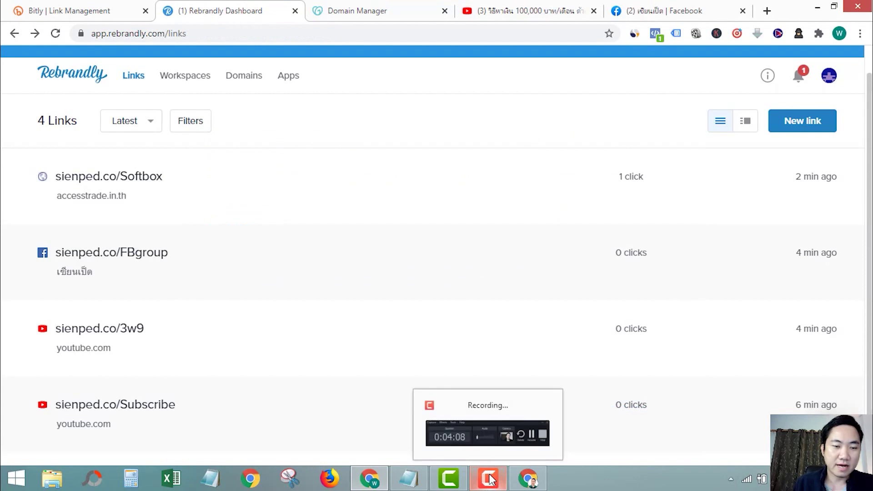